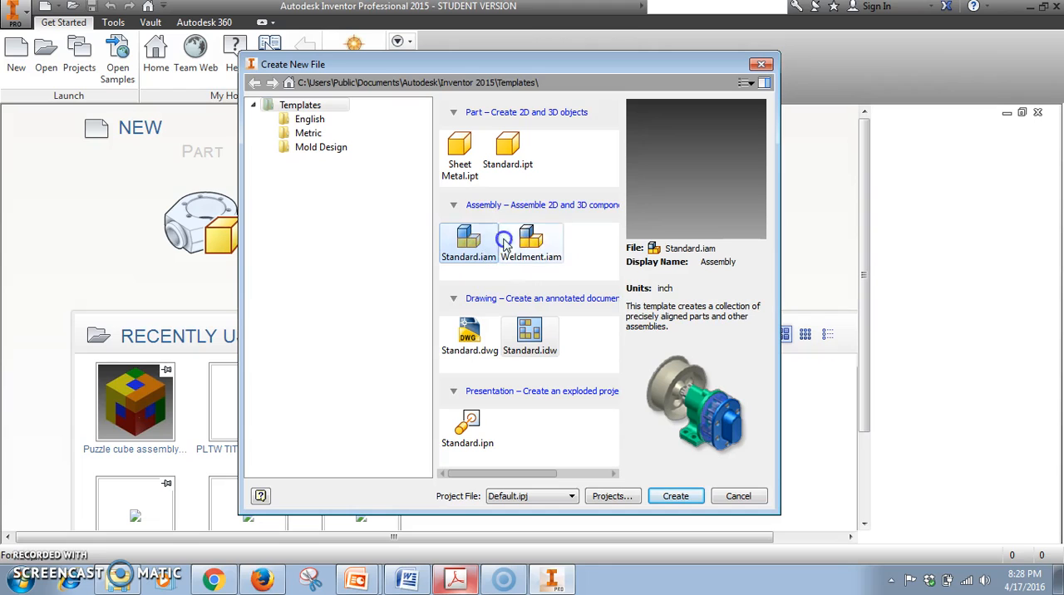
# Create a new part file from the Standard.ipt template after previewing the drawing and presentation templates.
pyautogui.click(528, 337)
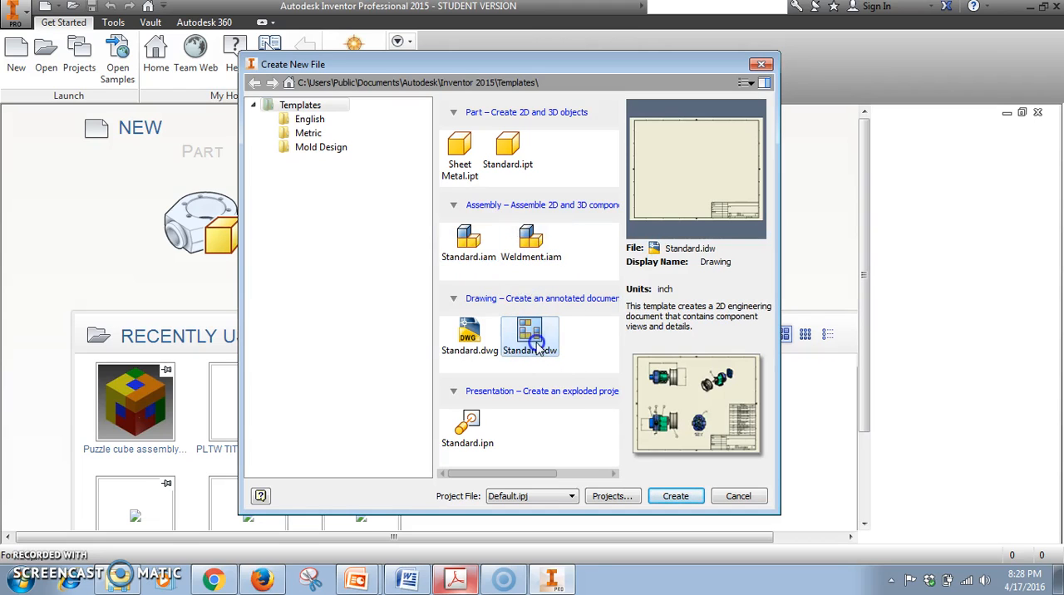
pyautogui.click(465, 431)
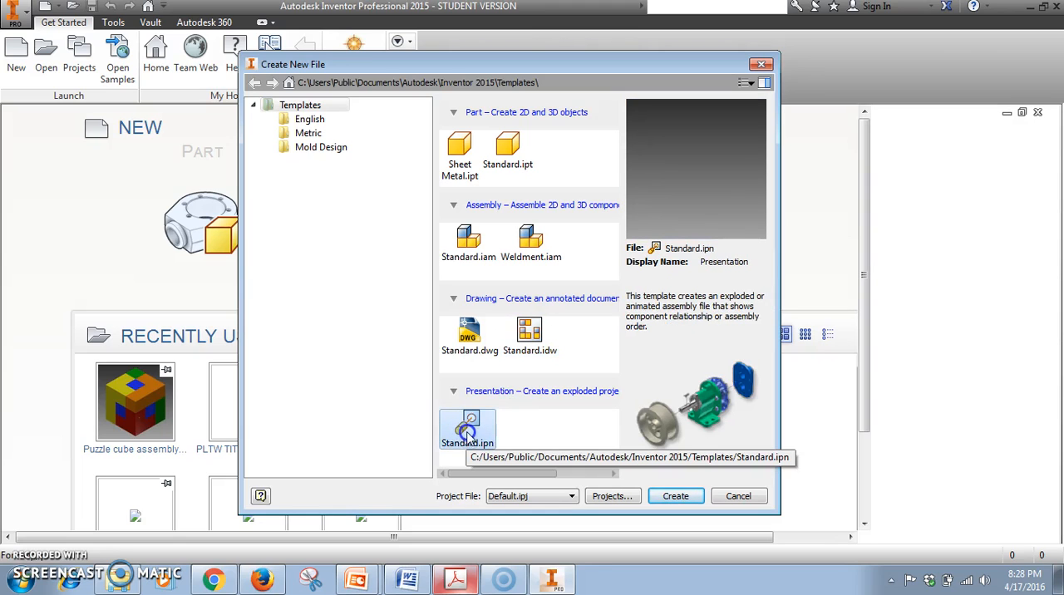
pyautogui.click(509, 154)
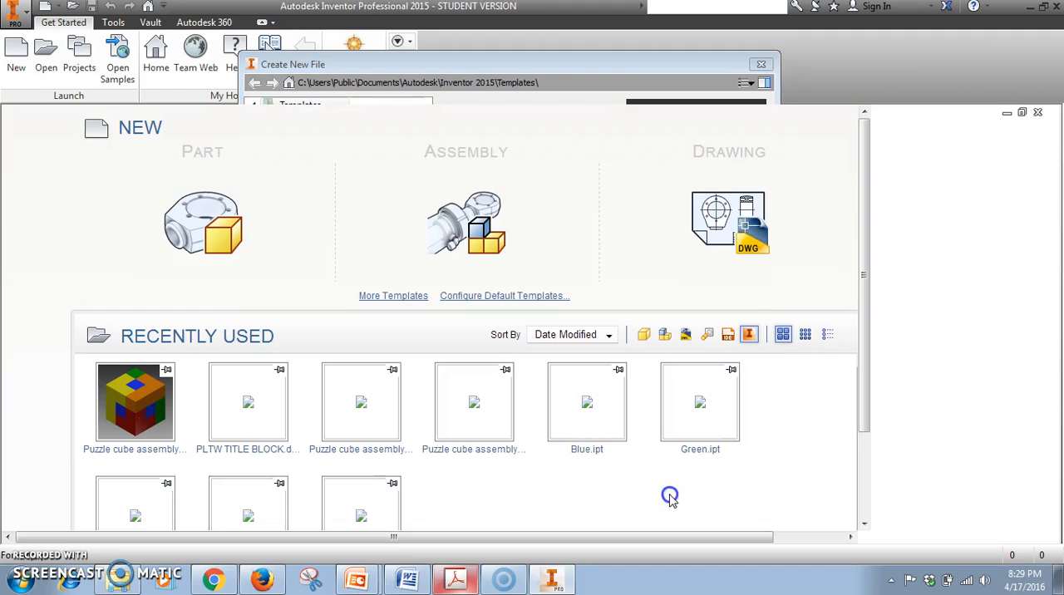
# Switch to the parametric modeling PDF in Adobe Acrobat and read pages 5 and 6 on new-file setup and Inventor's screen layout.
pyautogui.click(461, 579)
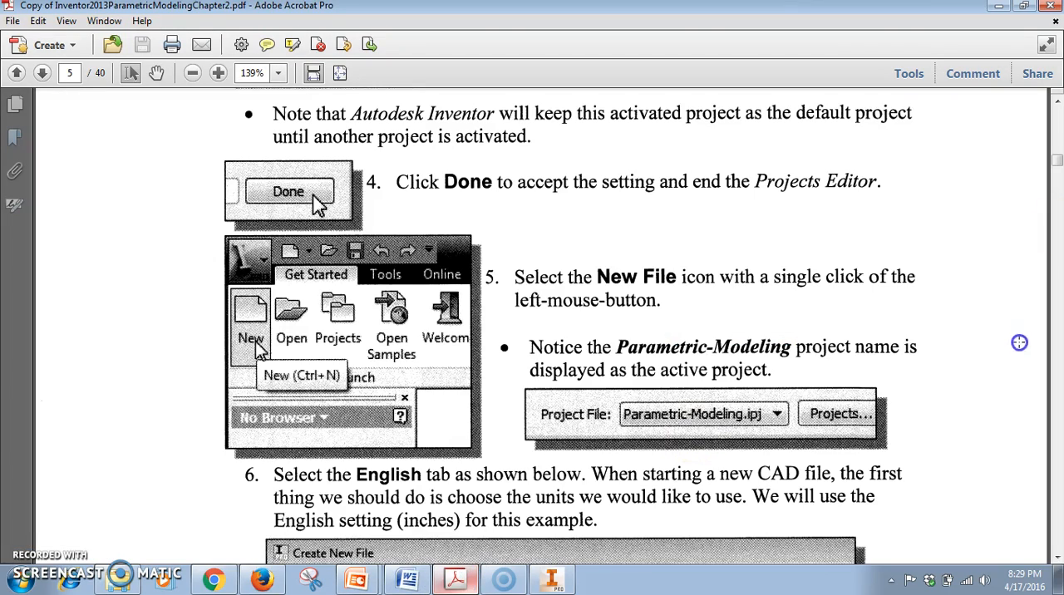
pyautogui.scroll(-8, 1057, 163)
pyautogui.scroll(2, 1057, 162)
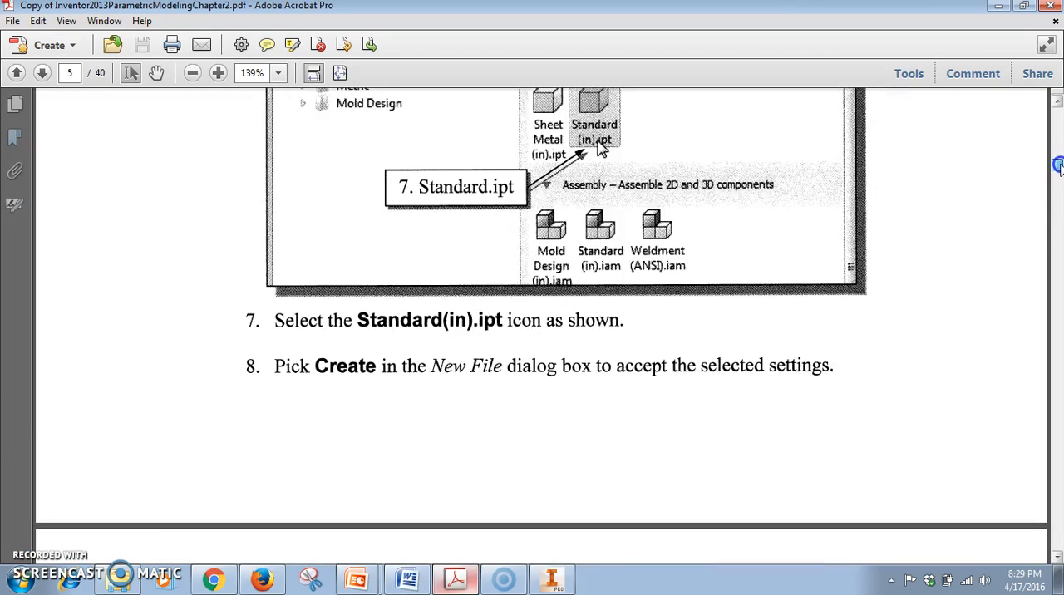
pyautogui.scroll(-8, 1057, 164)
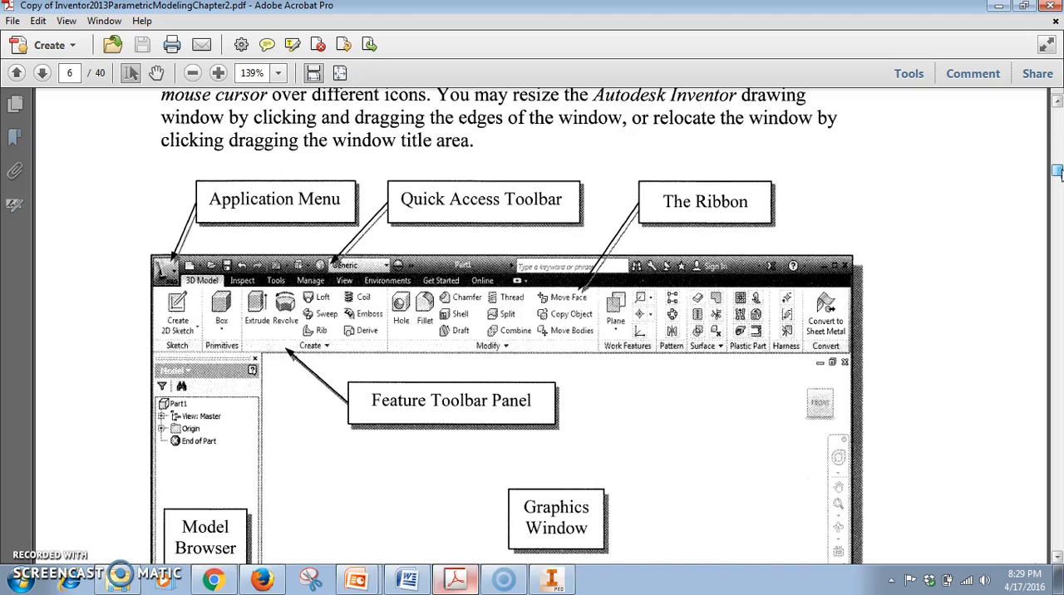
pyautogui.scroll(-4, 1057, 170)
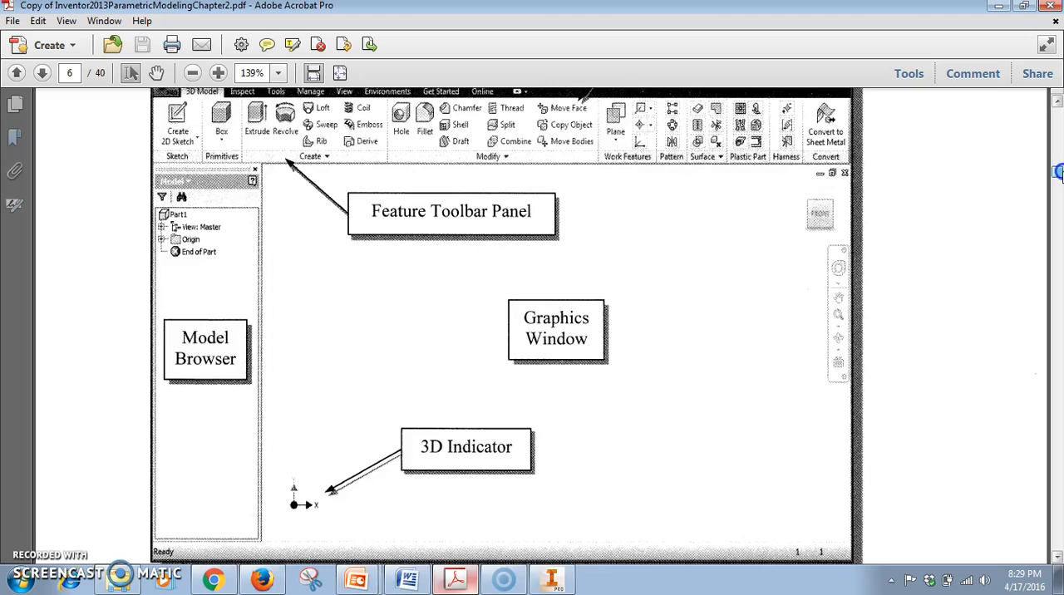
pyautogui.scroll(-2, 1058, 172)
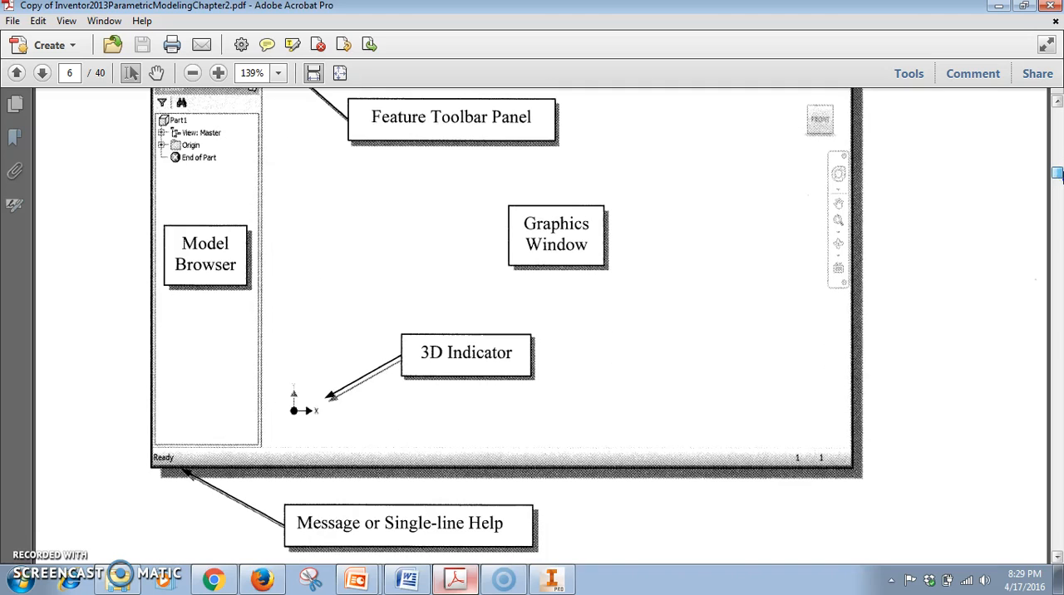
pyautogui.scroll(2, 1057, 172)
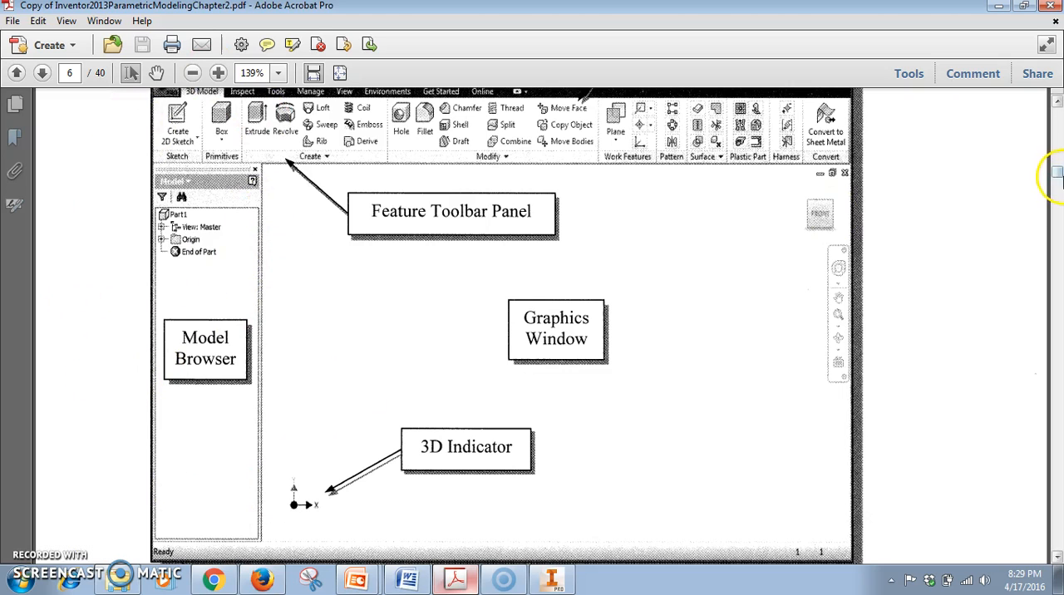
pyautogui.scroll(-4, 1056, 176)
pyautogui.scroll(2, 1056, 176)
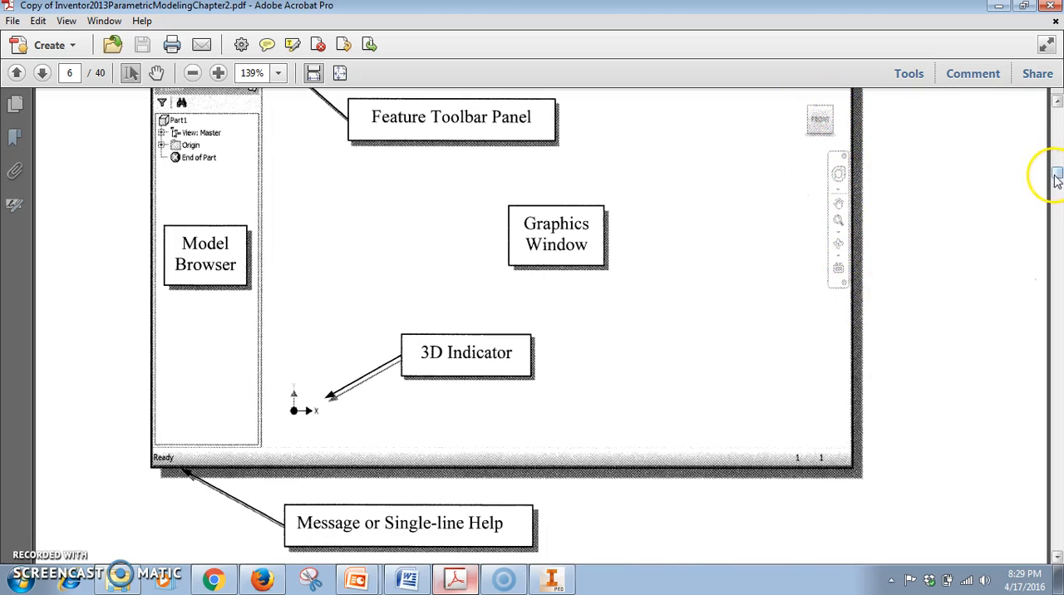
pyautogui.scroll(4, 1055, 176)
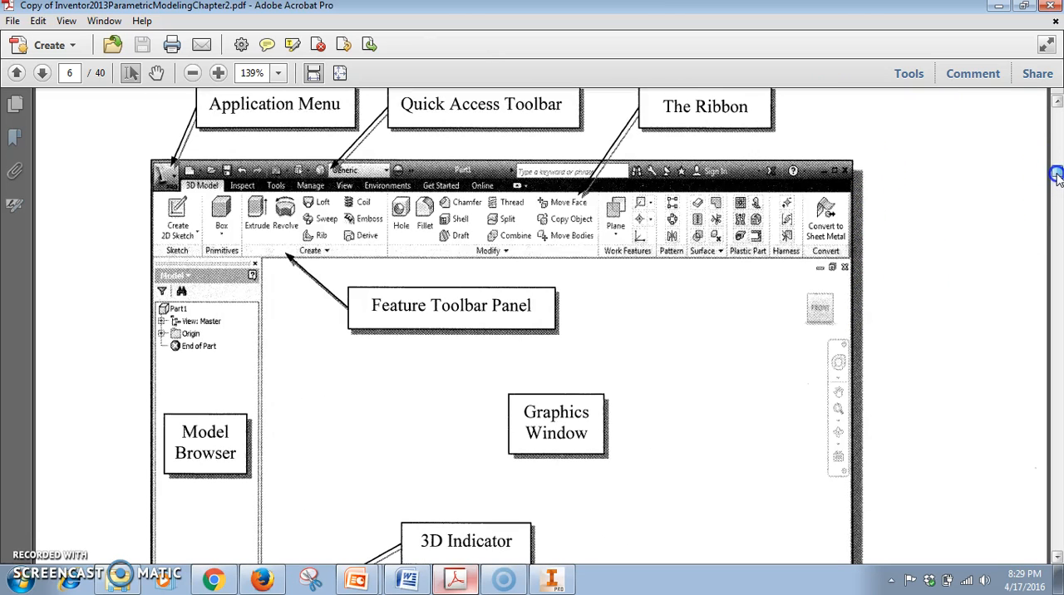
pyautogui.scroll(-4, 1056, 176)
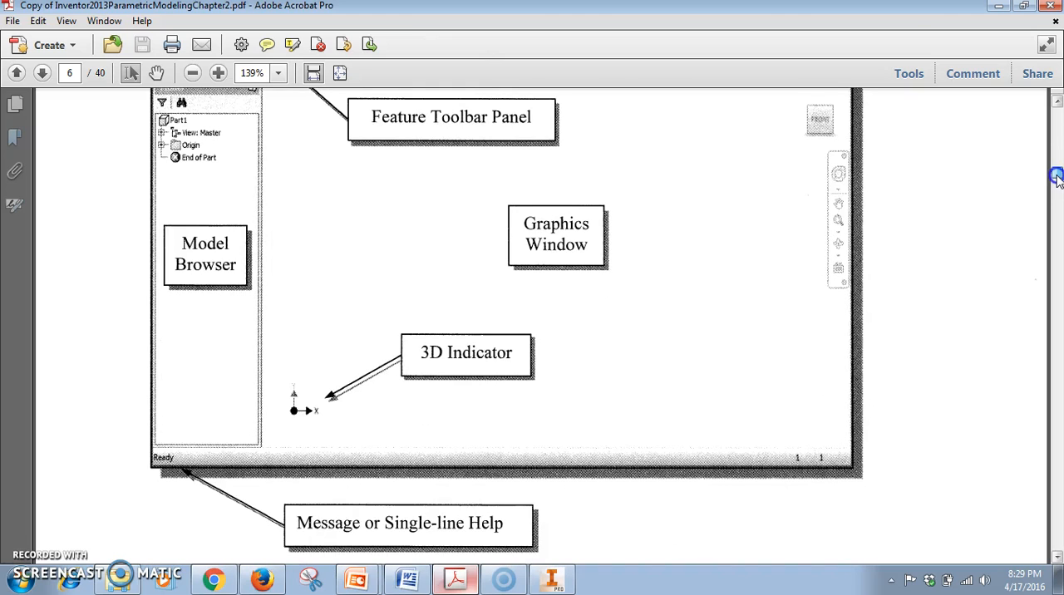
# Switch back to the new part in Autodesk Inventor.
pyautogui.click(553, 580)
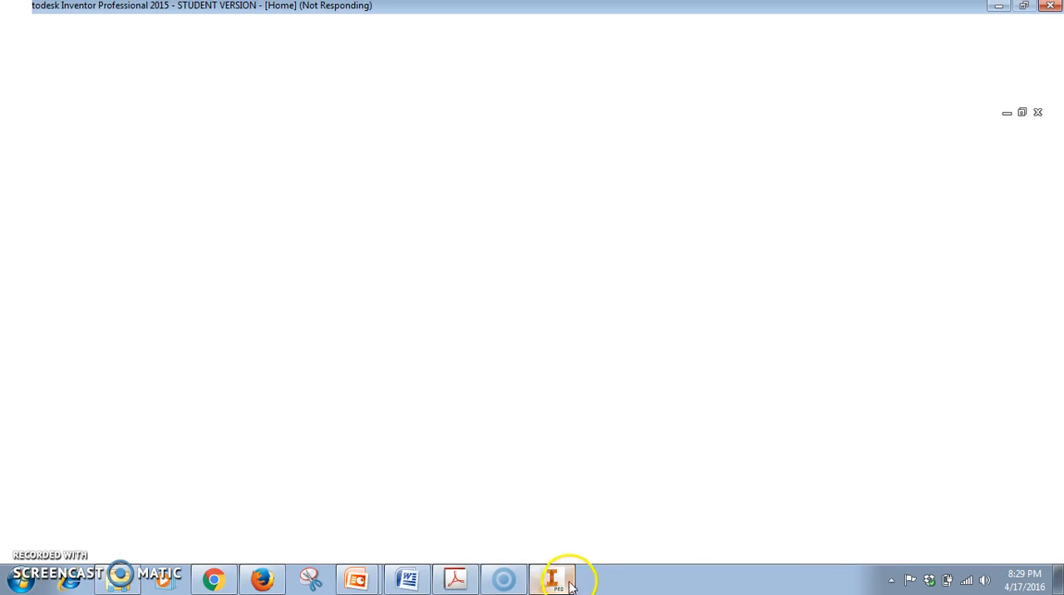
pyautogui.click(552, 580)
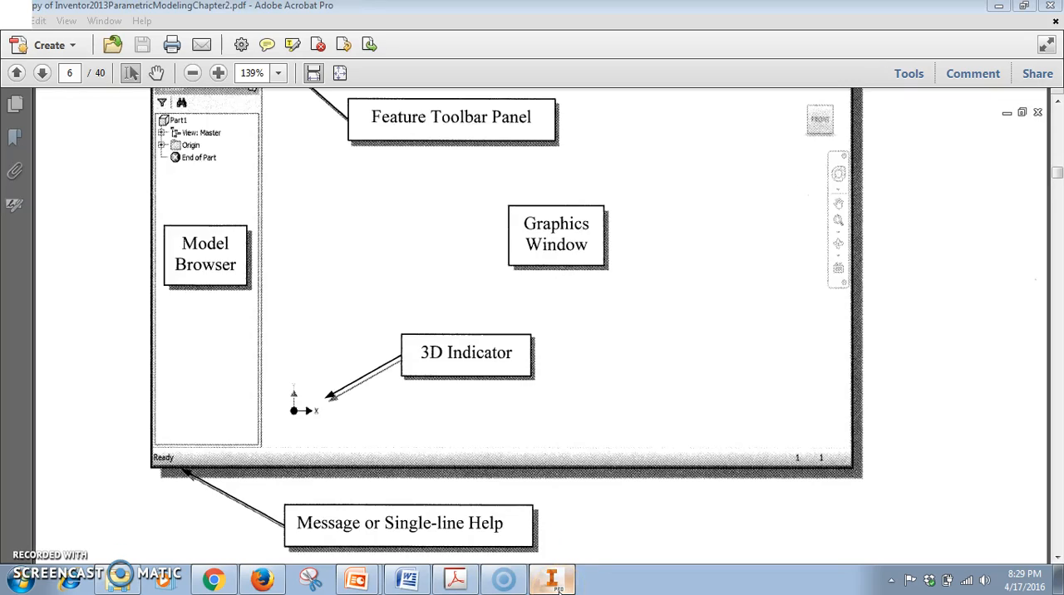
pyautogui.click(557, 585)
pyautogui.click(501, 578)
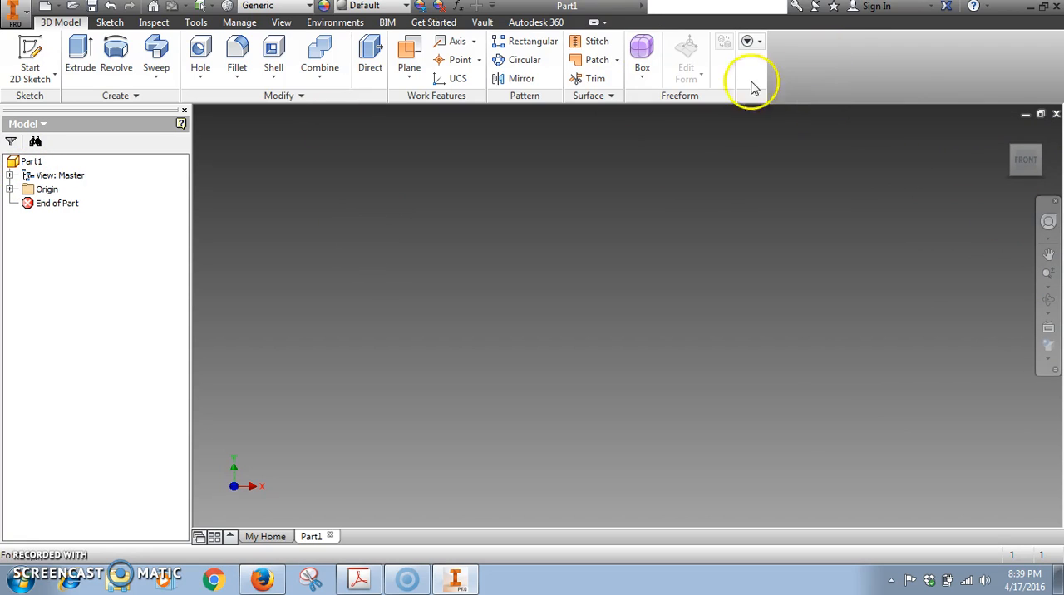
# Try the ribbon's minimized display and restore the full ribbon.
pyautogui.click(594, 24)
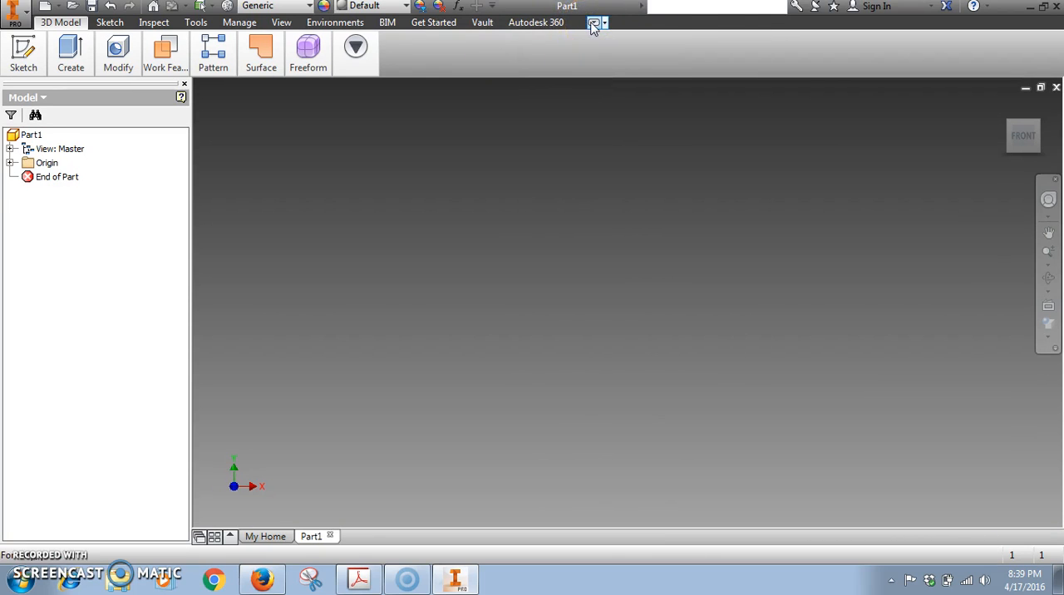
pyautogui.click(594, 23)
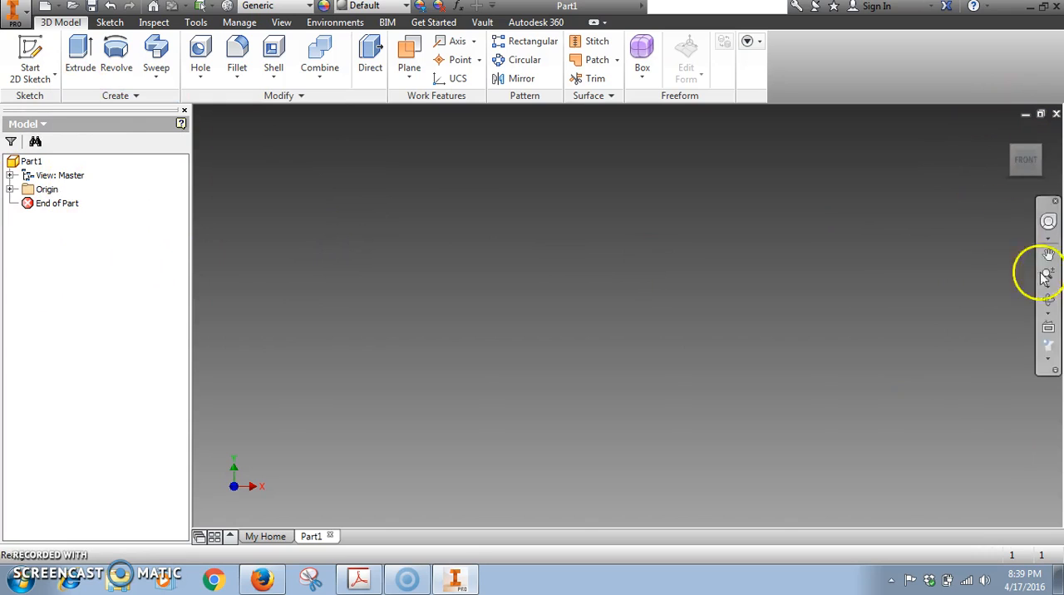
# Examine the commands offered in the Tools, Manage and View sections of the ribbon.
pyautogui.click(197, 25)
pyautogui.click(242, 26)
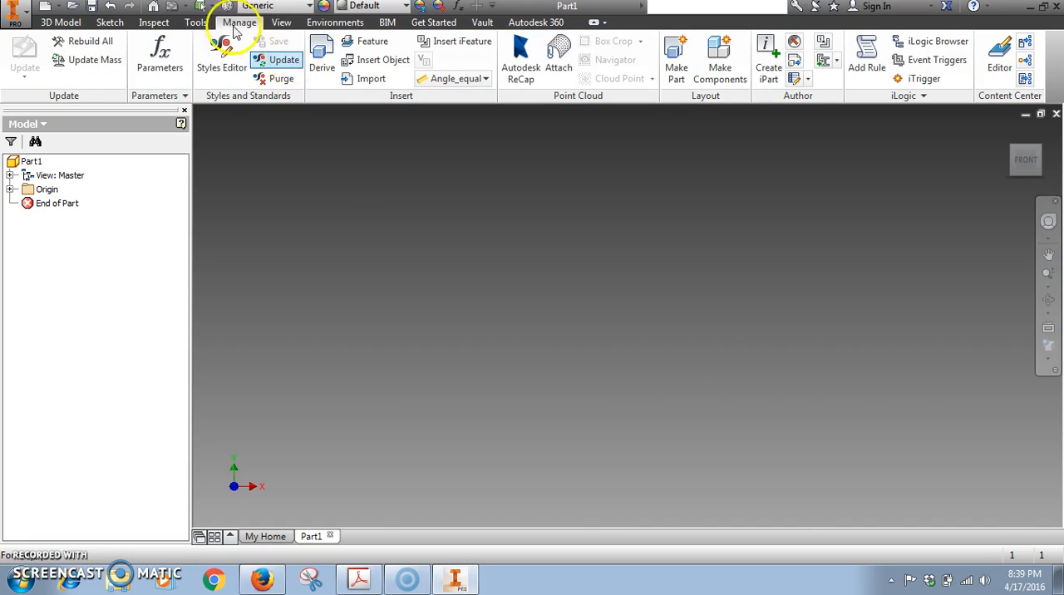
pyautogui.click(194, 21)
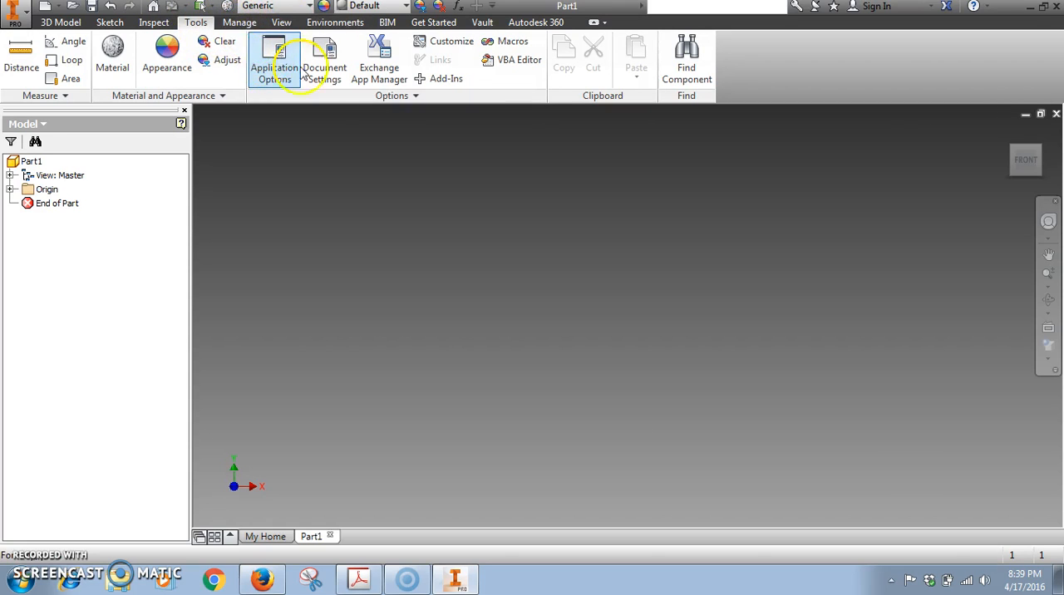
pyautogui.click(239, 23)
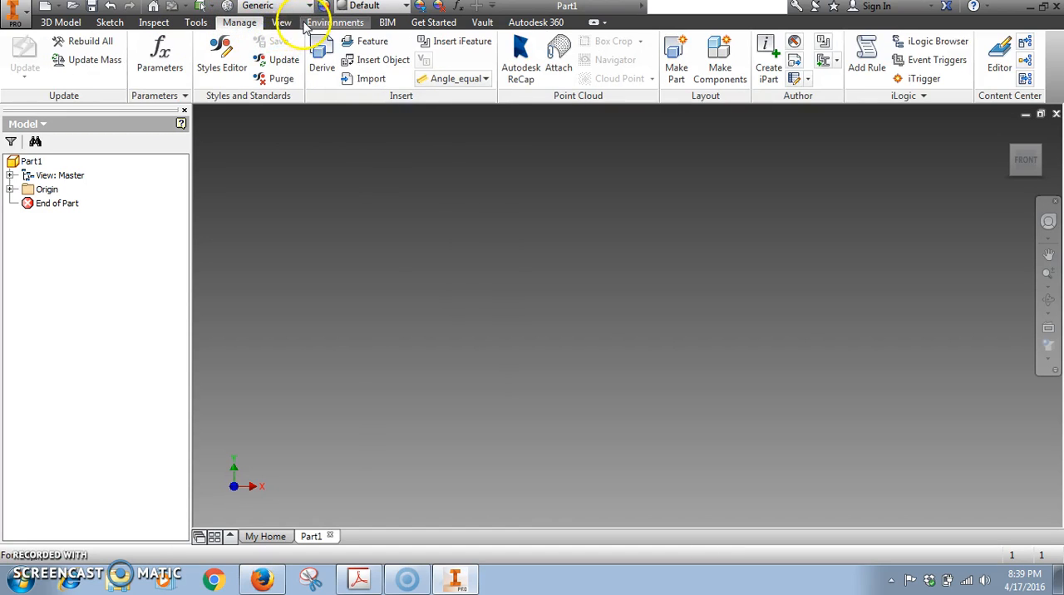
pyautogui.click(302, 23)
pyautogui.click(289, 23)
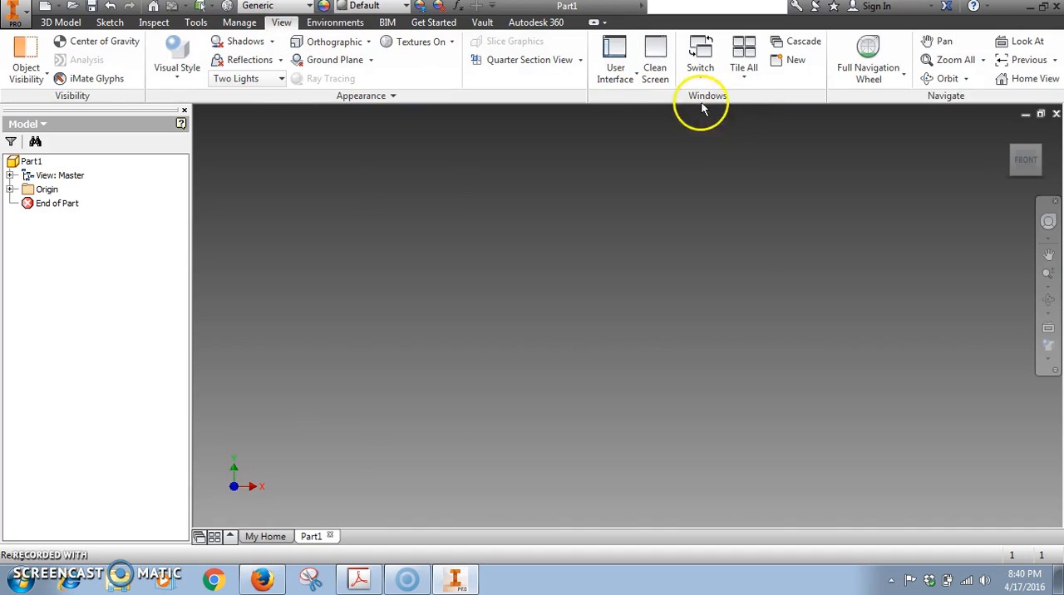
# Try hiding and restoring the Navigation Bar, ViewCube and Browser through the user interface visibility options.
pyautogui.click(623, 87)
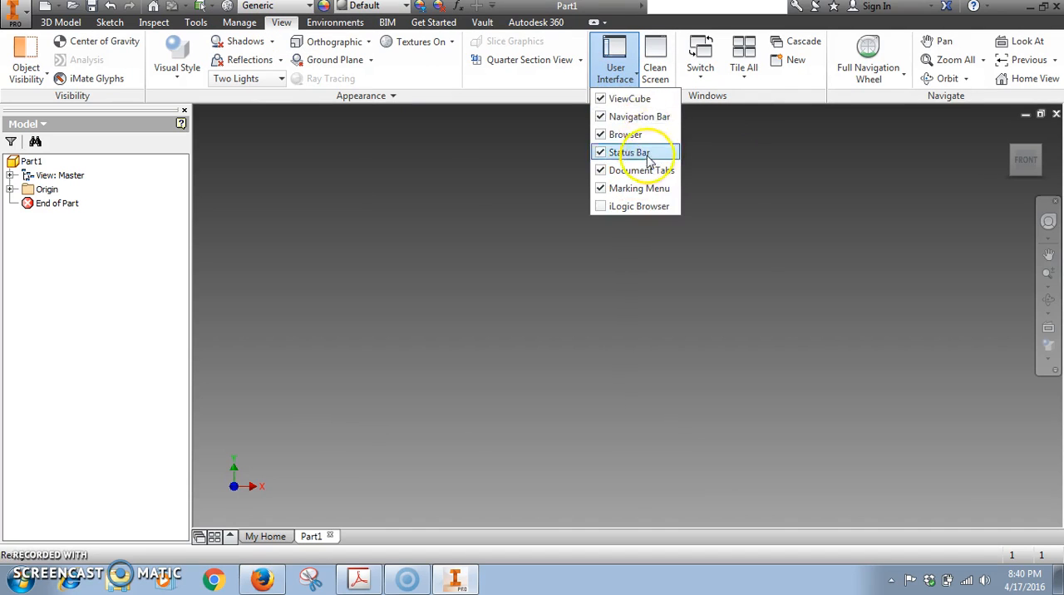
pyautogui.click(604, 121)
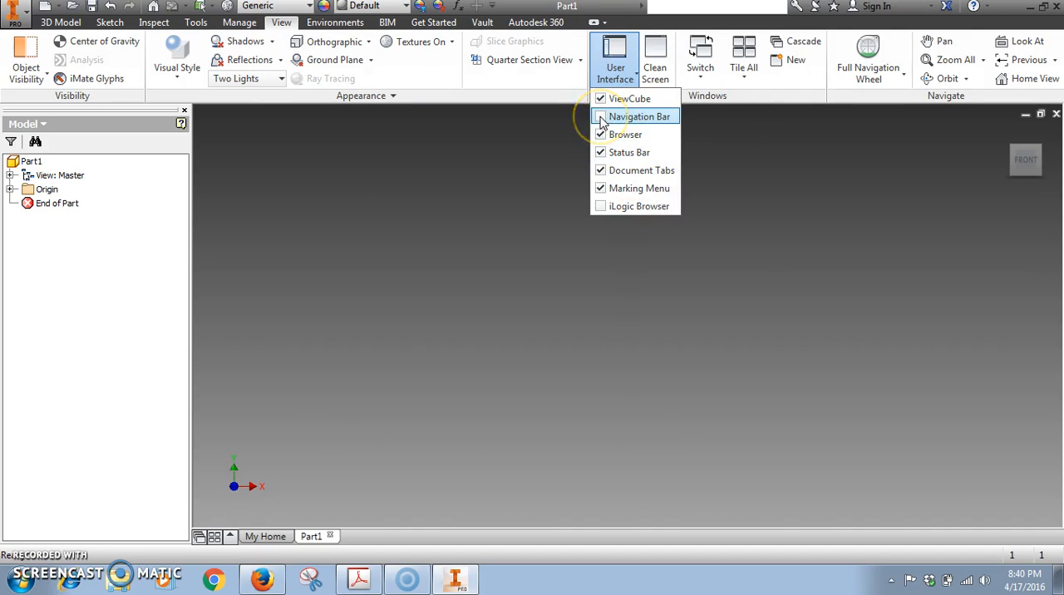
pyautogui.click(604, 119)
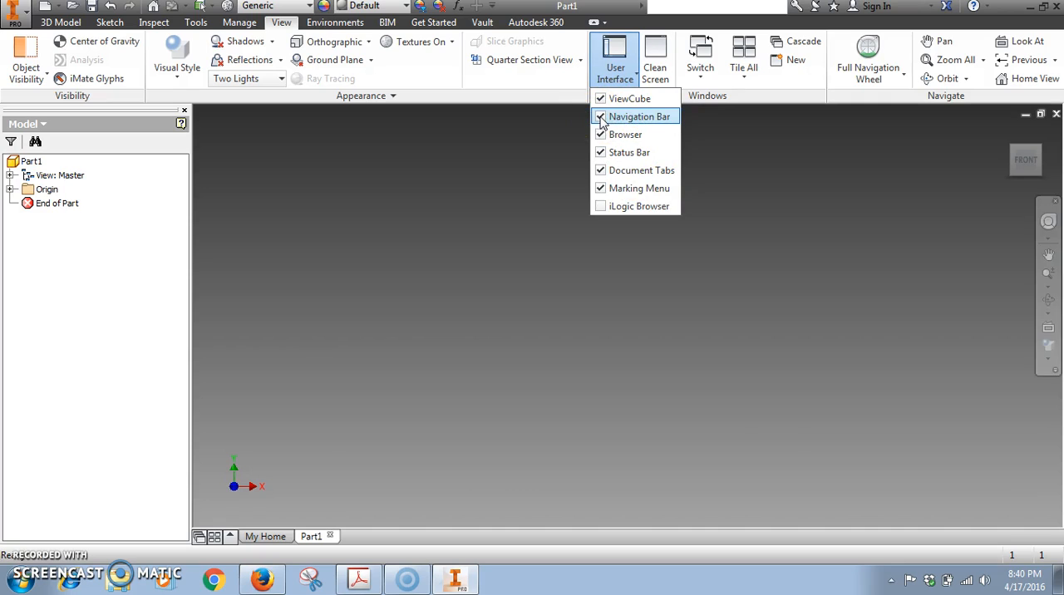
pyautogui.click(601, 100)
pyautogui.click(601, 100)
pyautogui.click(601, 99)
pyautogui.click(601, 101)
pyautogui.click(599, 138)
pyautogui.click(599, 137)
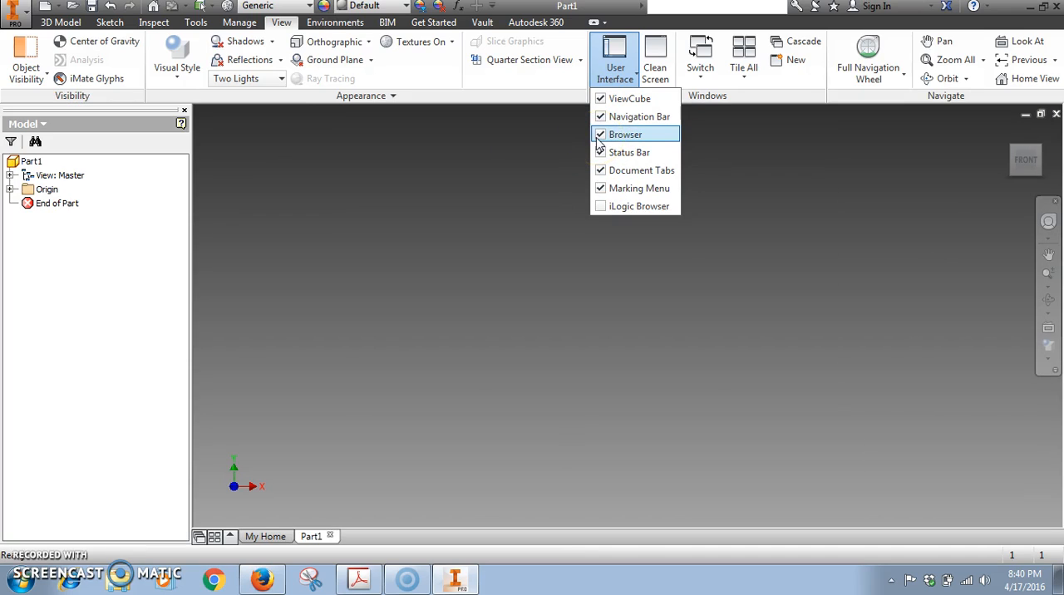
pyautogui.click(475, 268)
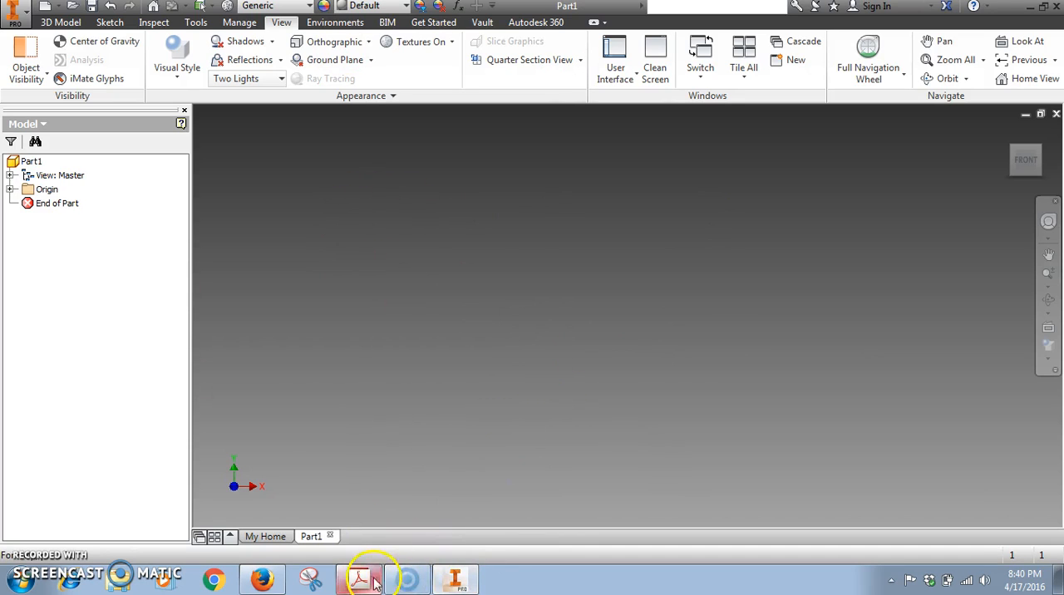
# Switch to the PDF in Adobe Acrobat and read on to page 7 about world space and the 3D Cartesian coordinate system.
pyautogui.moveTo(453, 580)
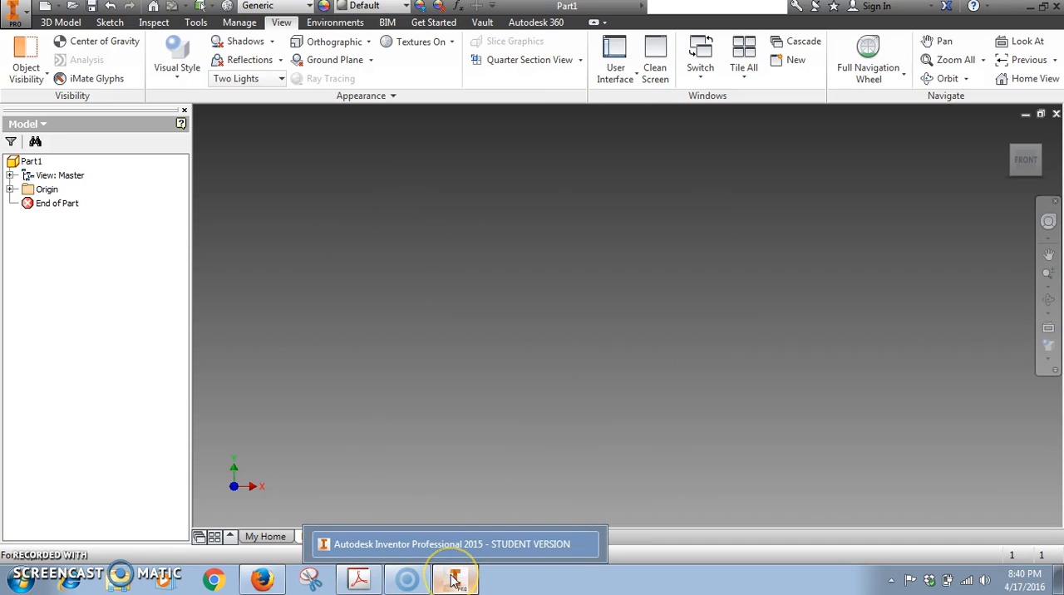
pyautogui.click(453, 581)
pyautogui.click(453, 580)
pyautogui.click(358, 580)
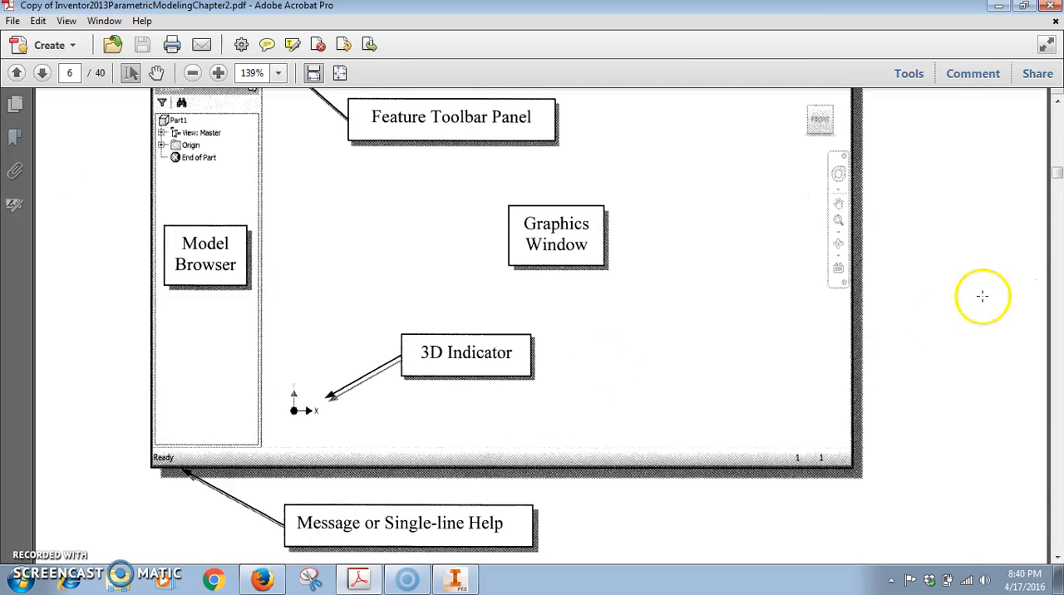
pyautogui.moveTo(1057, 175); pyautogui.dragTo(1054, 188)
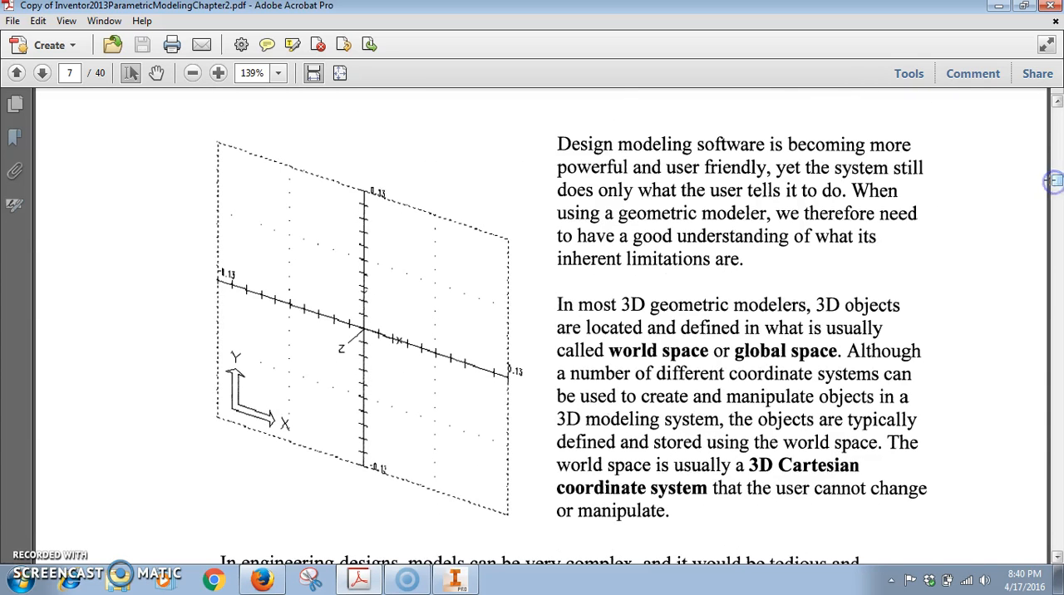
# Switch back to Autodesk Inventor and start a new 2D sketch on the XY Plane.
pyautogui.click(455, 579)
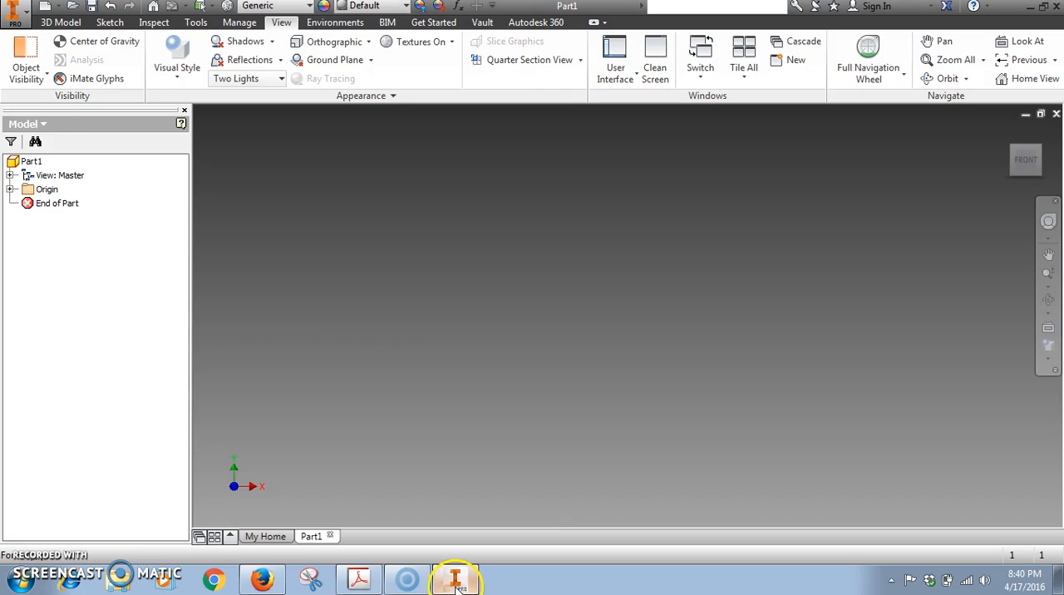
pyautogui.click(49, 23)
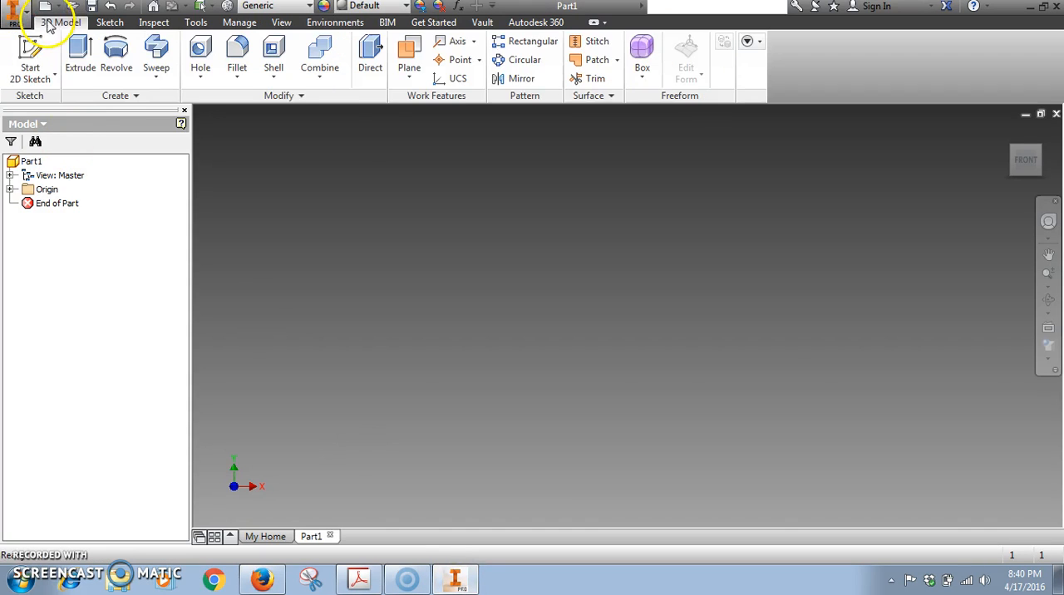
pyautogui.click(31, 75)
pyautogui.click(46, 106)
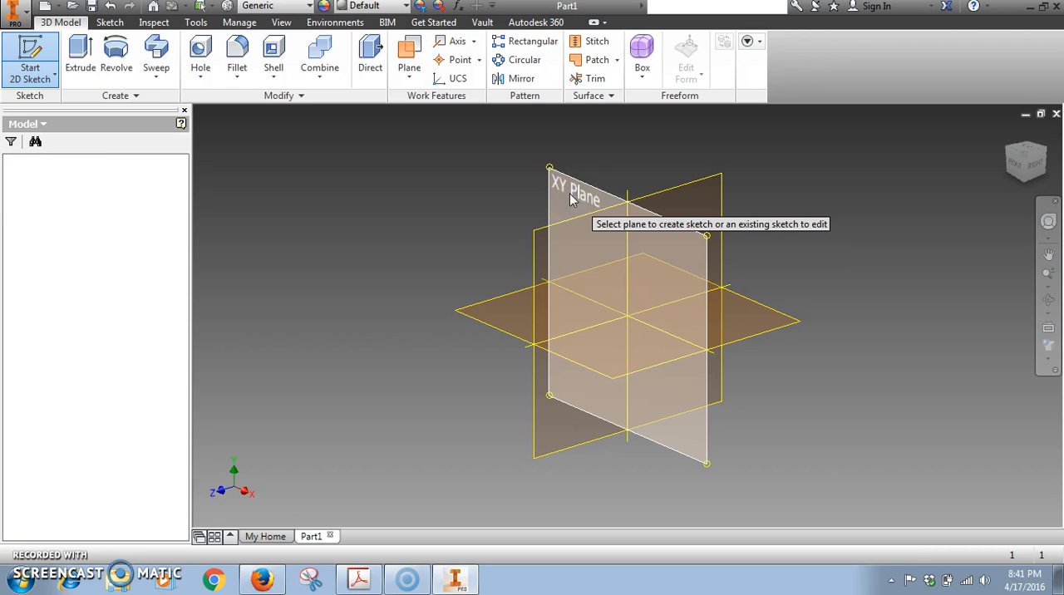
pyautogui.click(570, 196)
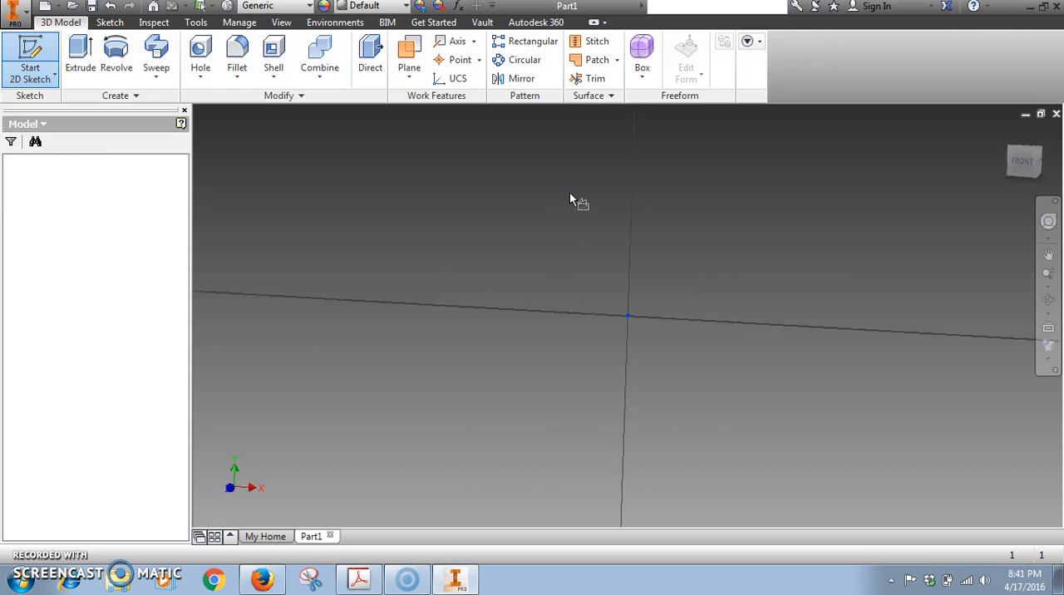
# Switch to the PDF in Adobe Acrobat and read through page 11 on Dynamic Input, horizontal line sketching and geometric constraint symbols.
pyautogui.click(456, 578)
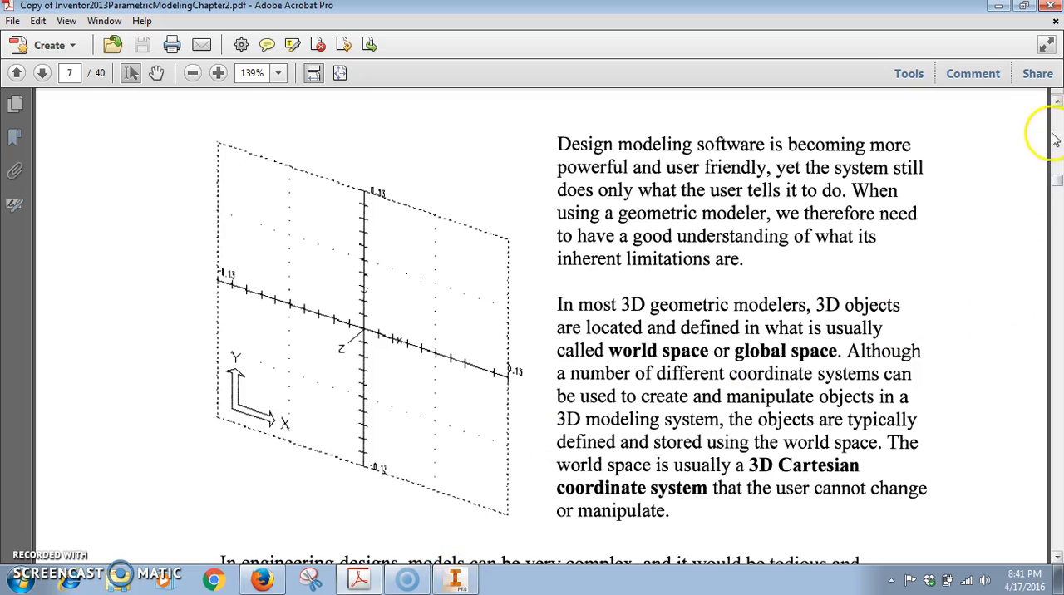
pyautogui.moveTo(1056, 185); pyautogui.dragTo(1057, 220)
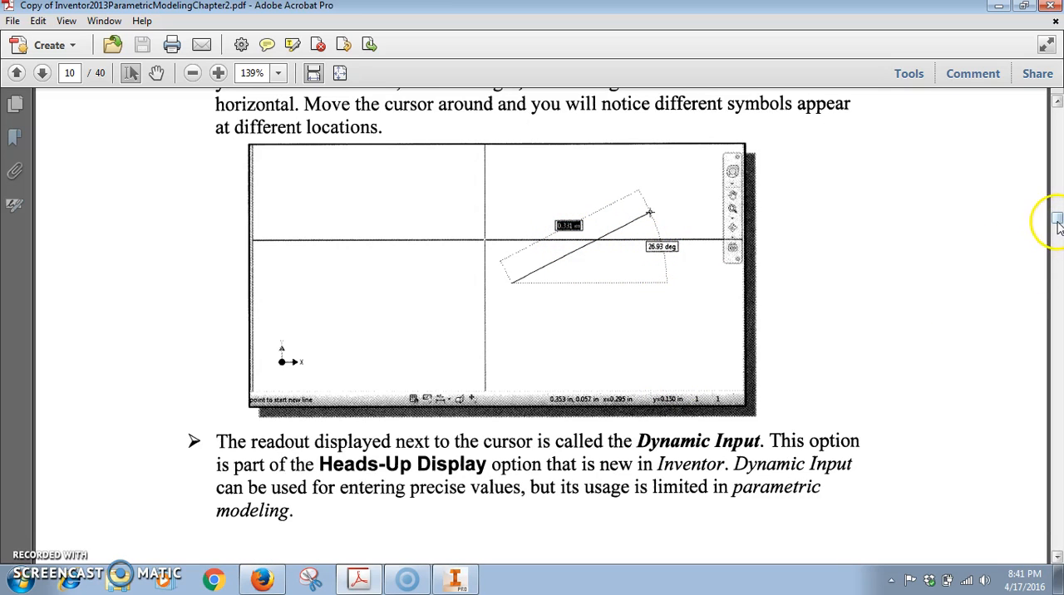
pyautogui.moveTo(1057, 221); pyautogui.dragTo(1057, 231)
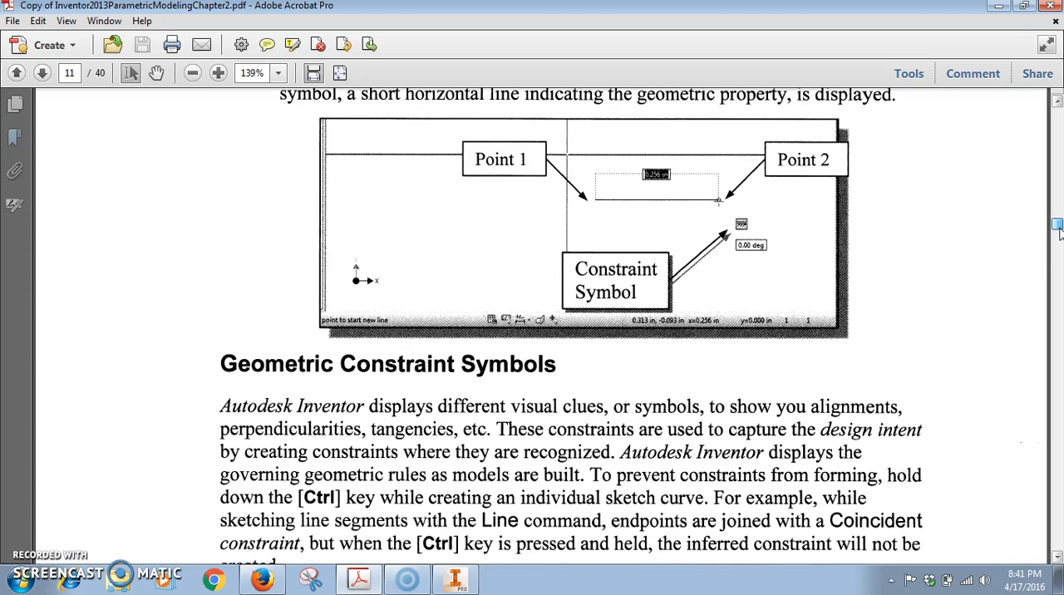
pyautogui.scroll(3, 1058, 230)
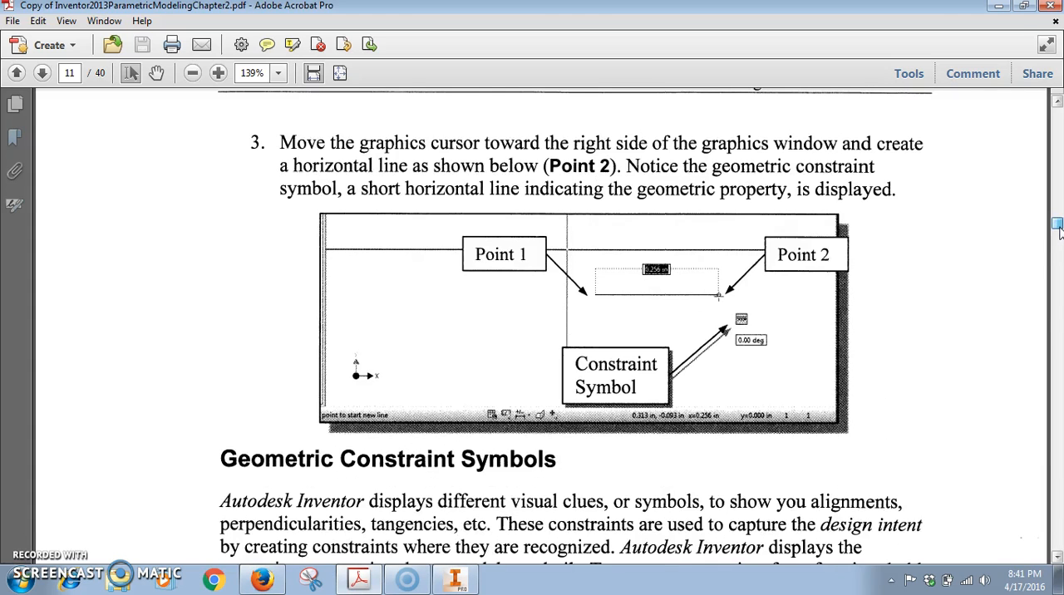
pyautogui.scroll(-3, 1059, 230)
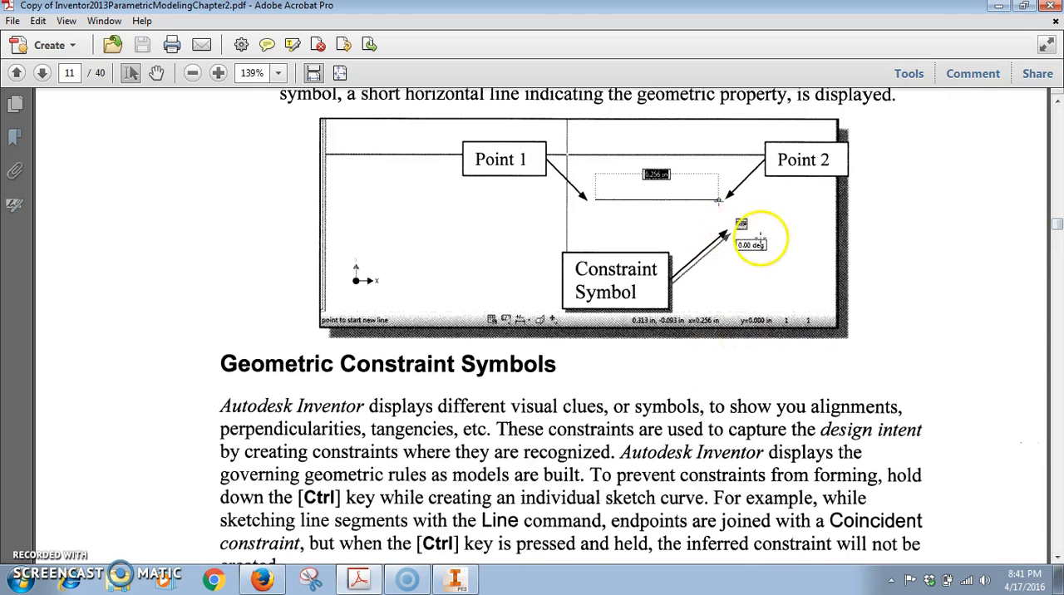
pyautogui.moveTo(1058, 236); pyautogui.dragTo(1057, 231)
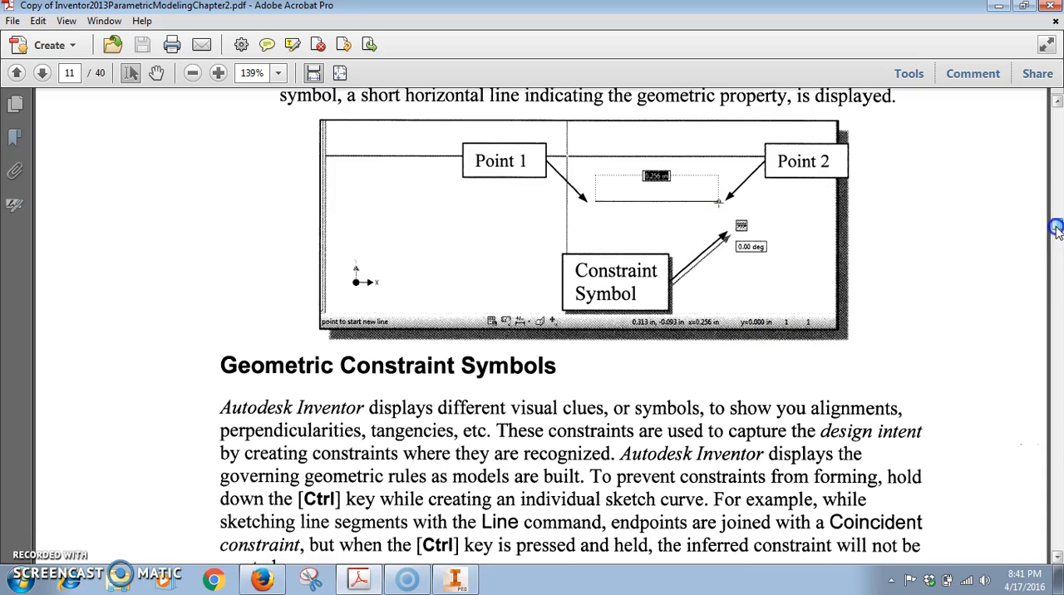
pyautogui.scroll(-15, 1057, 231)
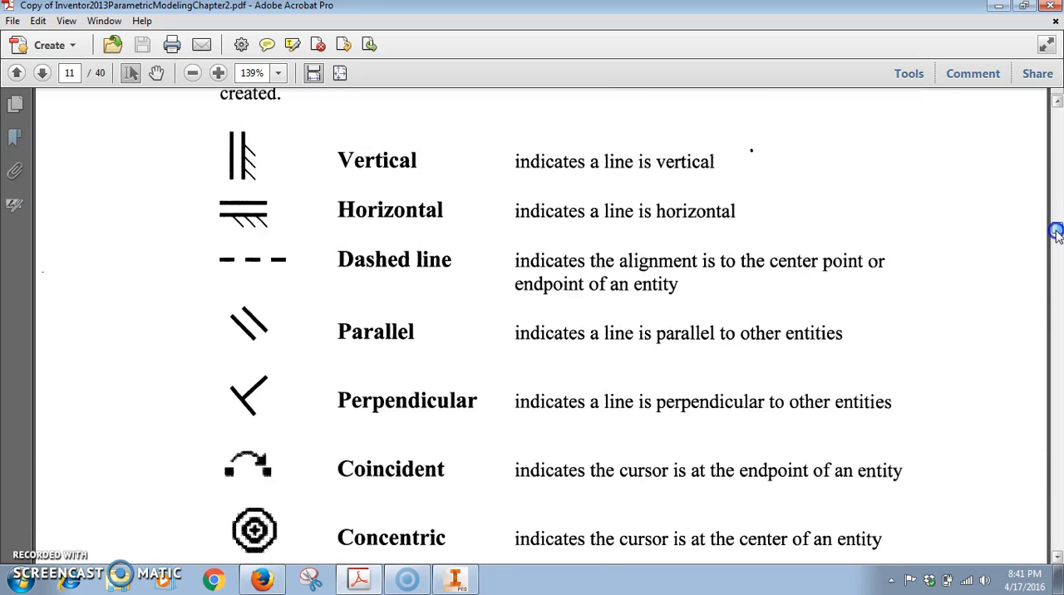
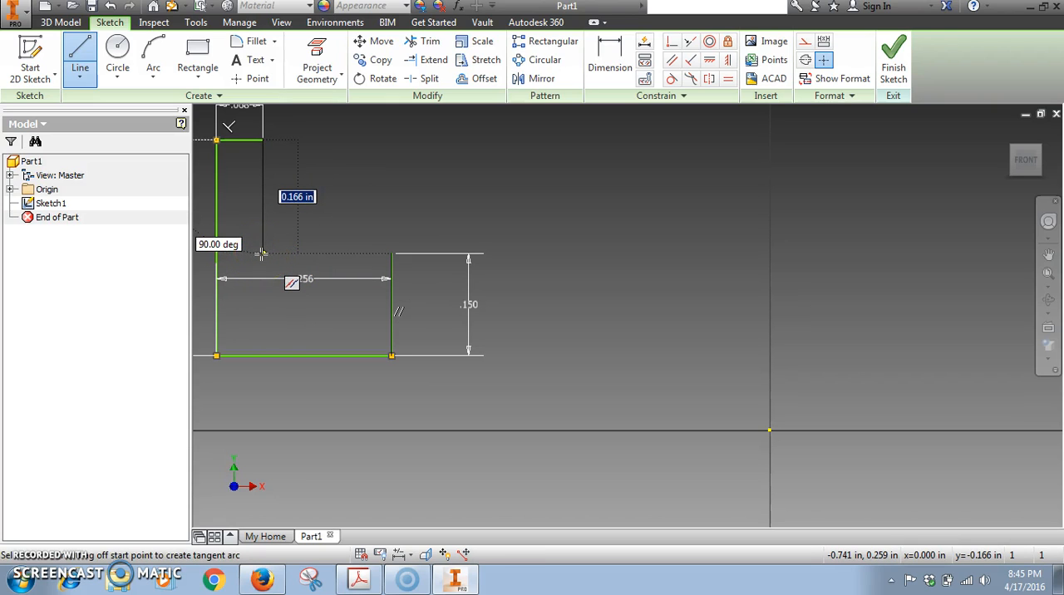
# Draw the inner vertical line about 0.166 in long and the inner horizontal line to the foot's upper corner, closing the L-shaped profile.
pyautogui.click(261, 254)
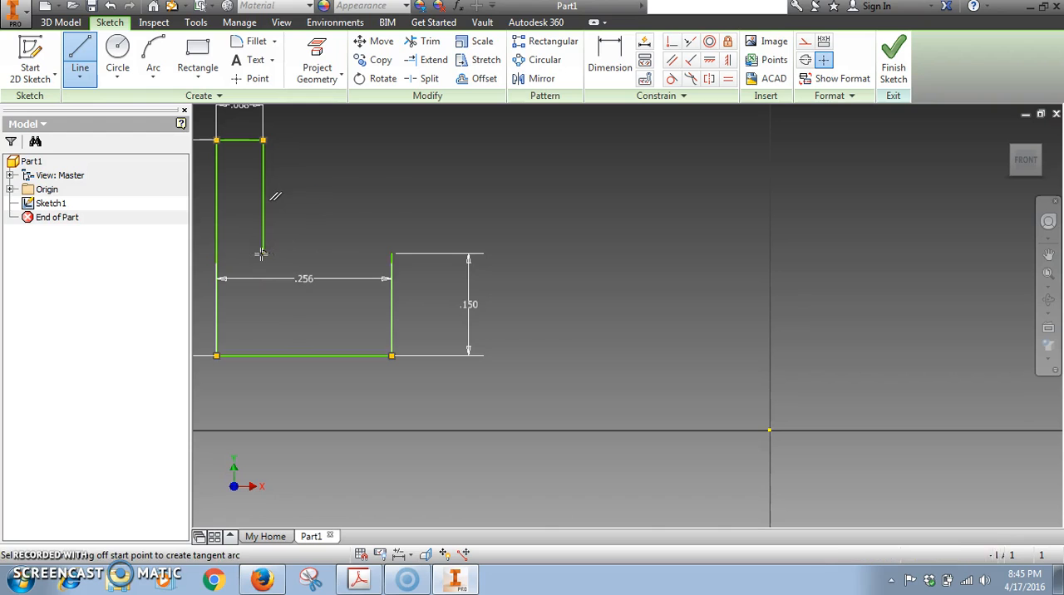
pyautogui.click(392, 254)
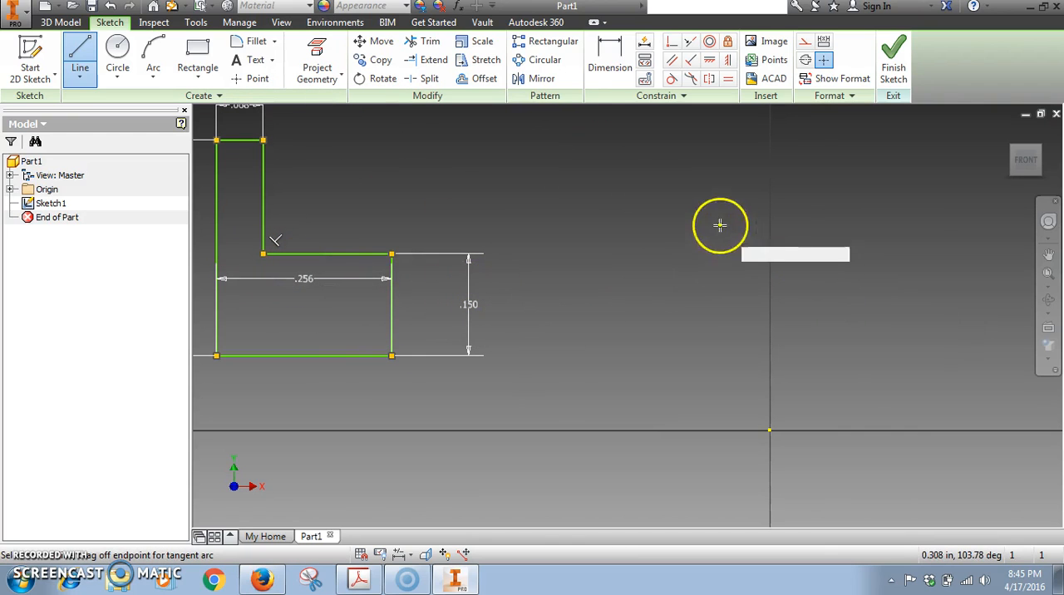
pyautogui.click(1048, 274)
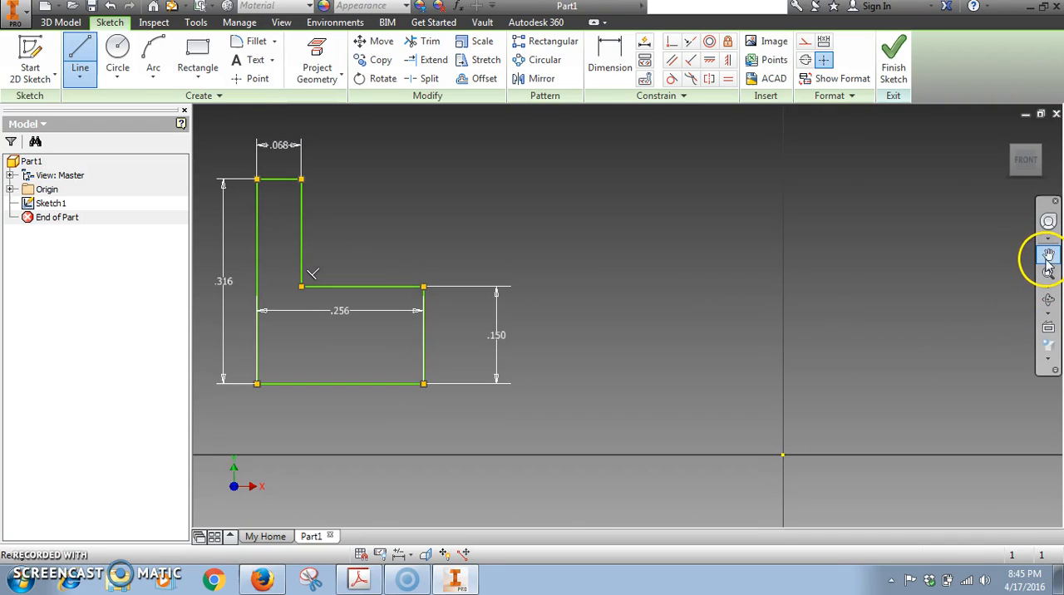
pyautogui.click(1048, 253)
pyautogui.moveTo(314, 275)
pyautogui.mouseDown()
pyautogui.moveTo(583, 313)
pyautogui.moveTo(571, 308)
pyautogui.mouseUp()
pyautogui.click(1048, 275)
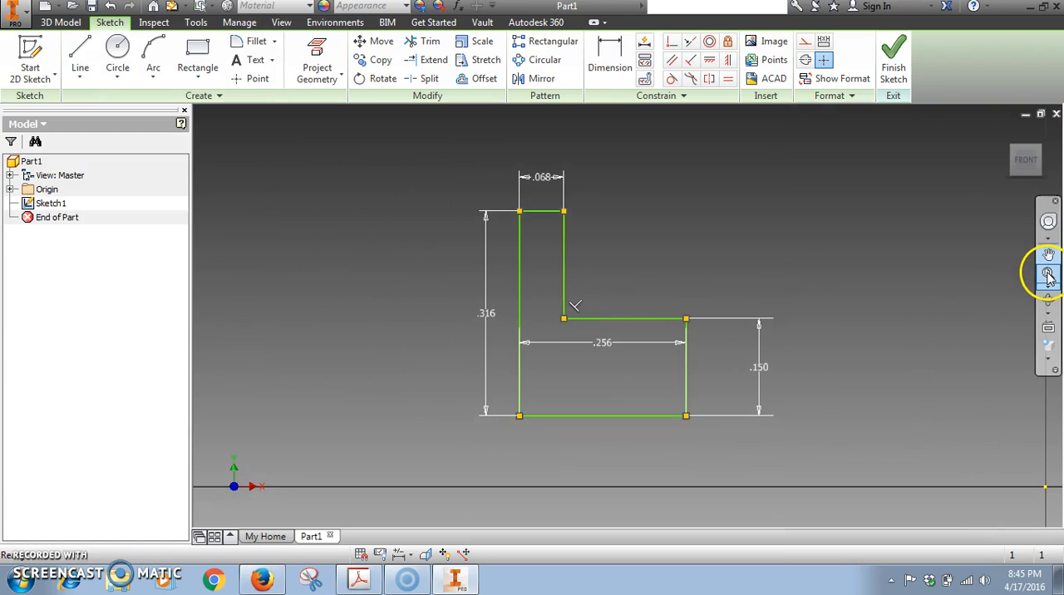
pyautogui.moveTo(360, 275)
pyautogui.mouseDown()
pyautogui.moveTo(512, 249)
pyautogui.moveTo(492, 231)
pyautogui.moveTo(408, 219)
pyautogui.moveTo(487, 252)
pyautogui.moveTo(495, 313)
pyautogui.mouseUp()
# Switch to the PDF in Adobe Acrobat and read from page 14 to the adjusted L-shaped sketch dimensions on page 16.
pyautogui.click(455, 579)
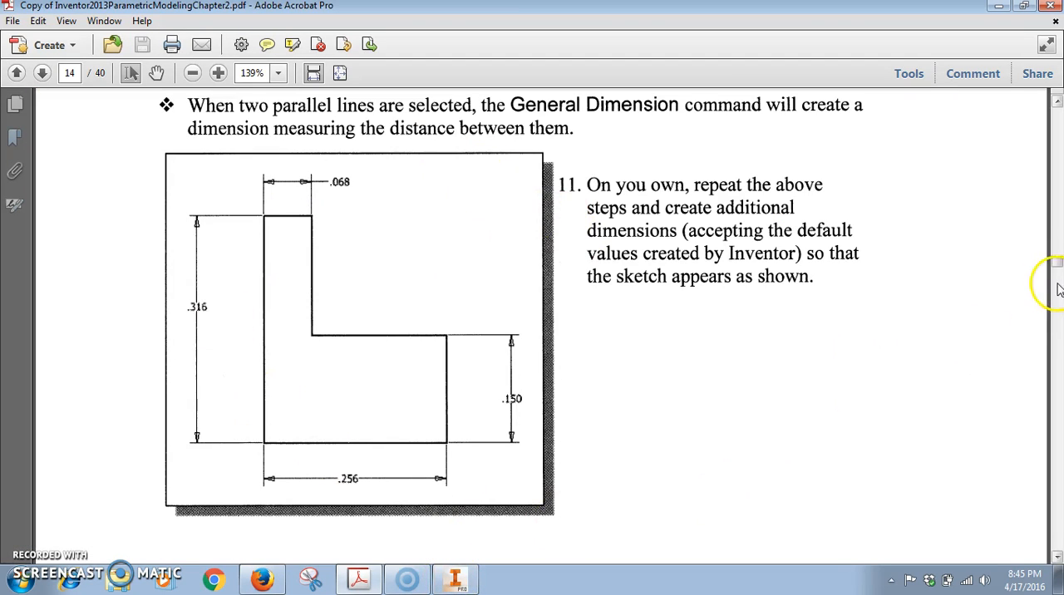
pyautogui.moveTo(1056, 265); pyautogui.dragTo(1057, 280)
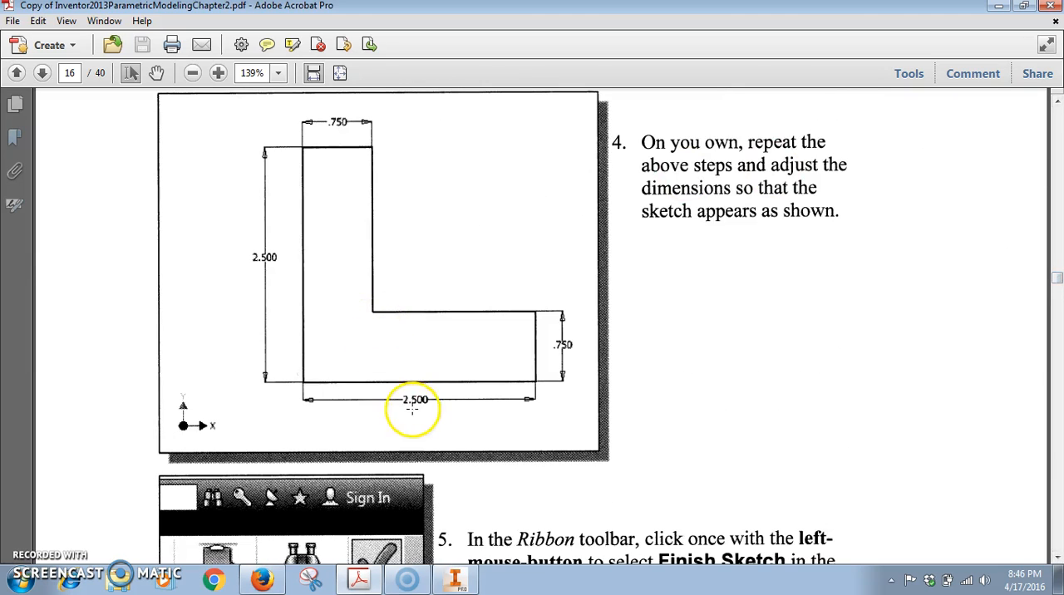
# Switch back to Autodesk Inventor, move the overall width dimension below the profile and set it to 2.5 in.
pyautogui.click(455, 581)
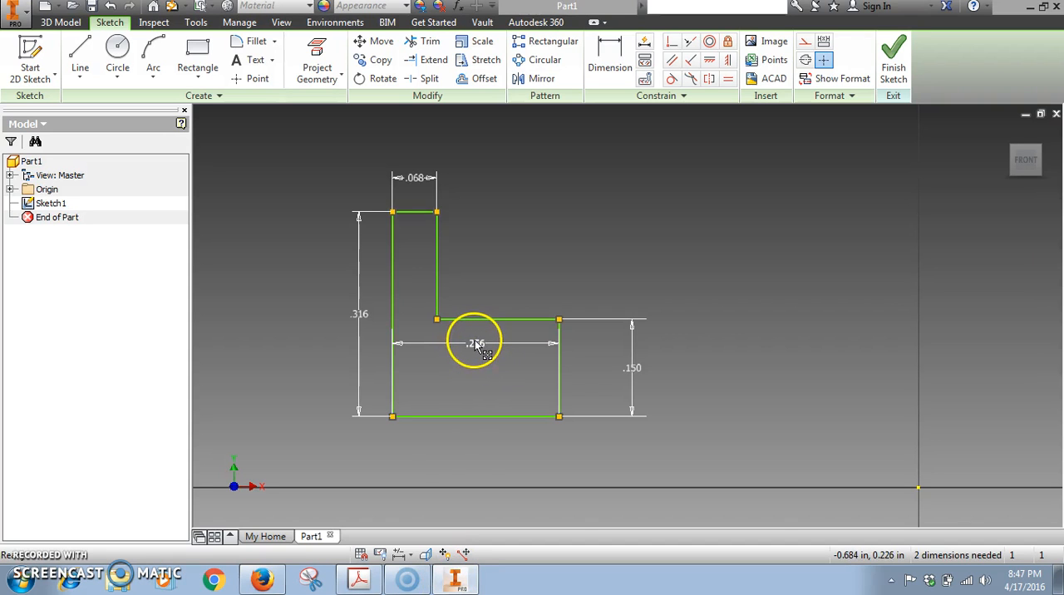
pyautogui.moveTo(475, 344); pyautogui.dragTo(475, 449)
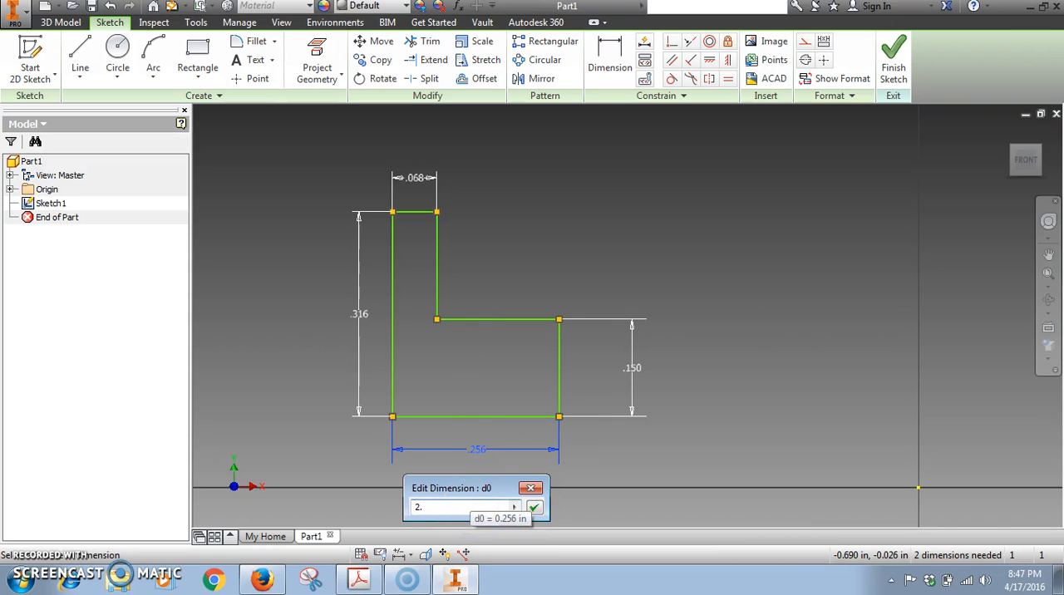
pyautogui.write('2.5')
pyautogui.click(534, 506)
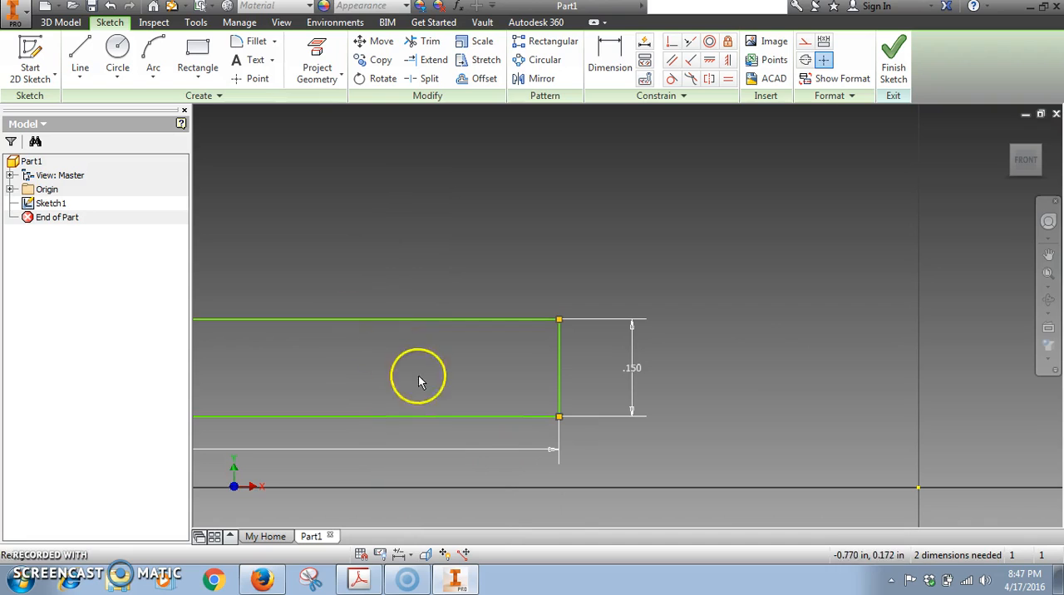
# Set the profile's overall height to 2.5 in and the height of its horizontal leg to .75 in.
pyautogui.click(1049, 278)
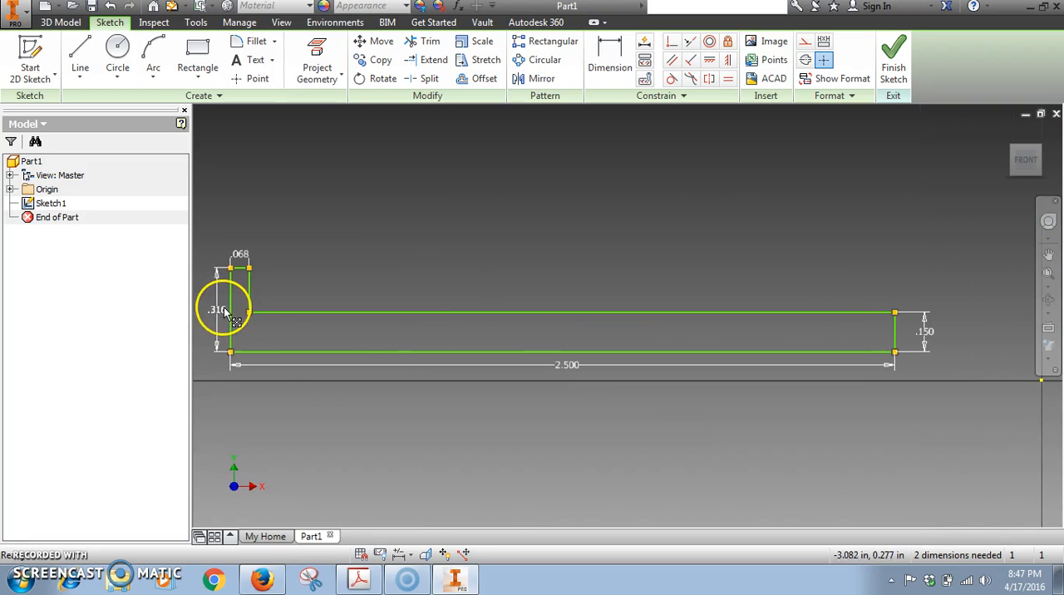
pyautogui.doubleClick(223, 311)
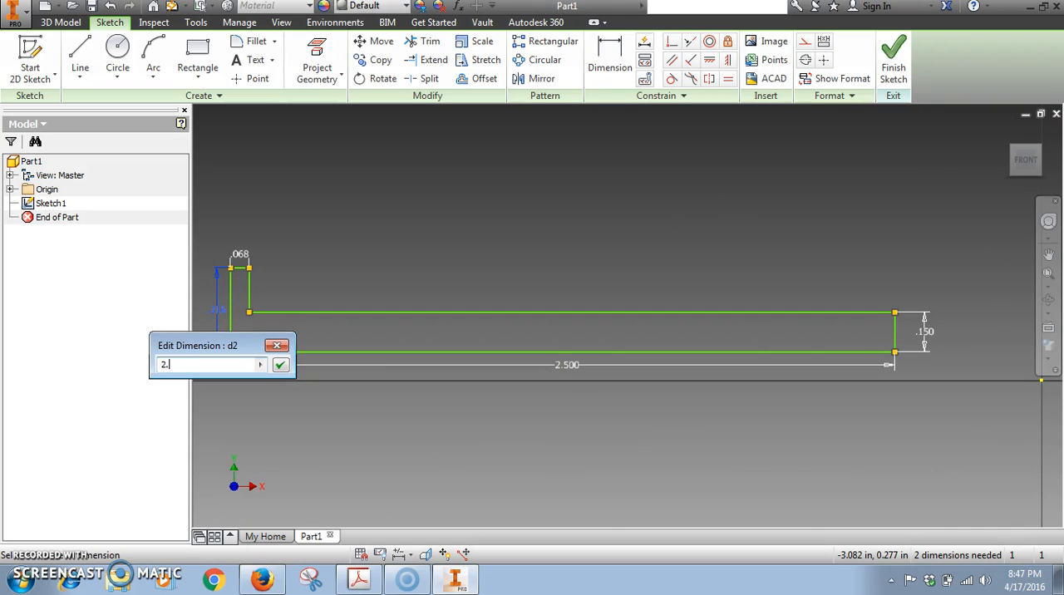
pyautogui.write('2.5')
pyautogui.press('Return')
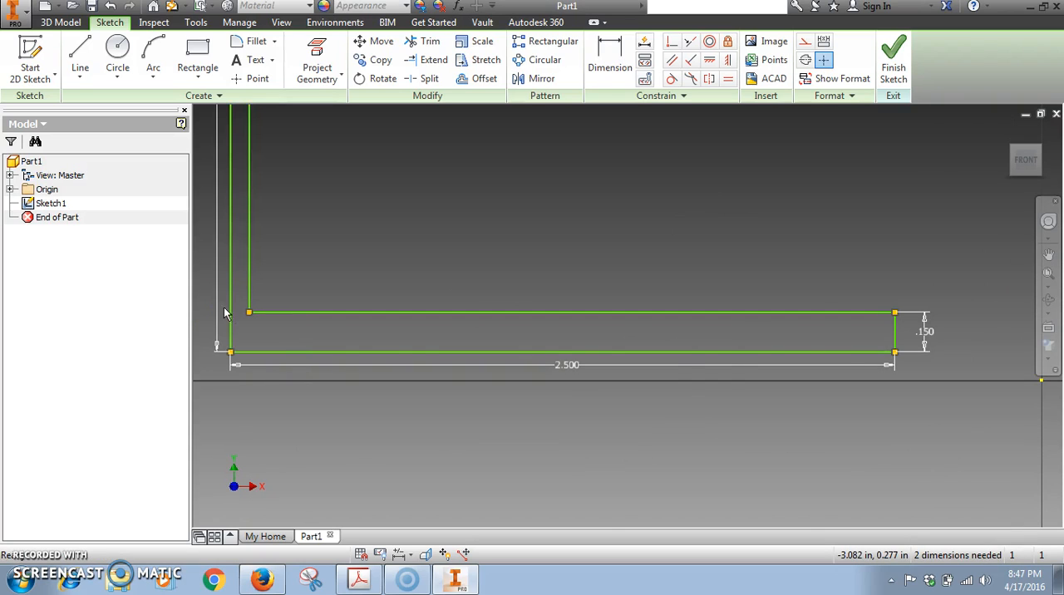
pyautogui.doubleClick(926, 329)
pyautogui.write('.75')
pyautogui.press('Return')
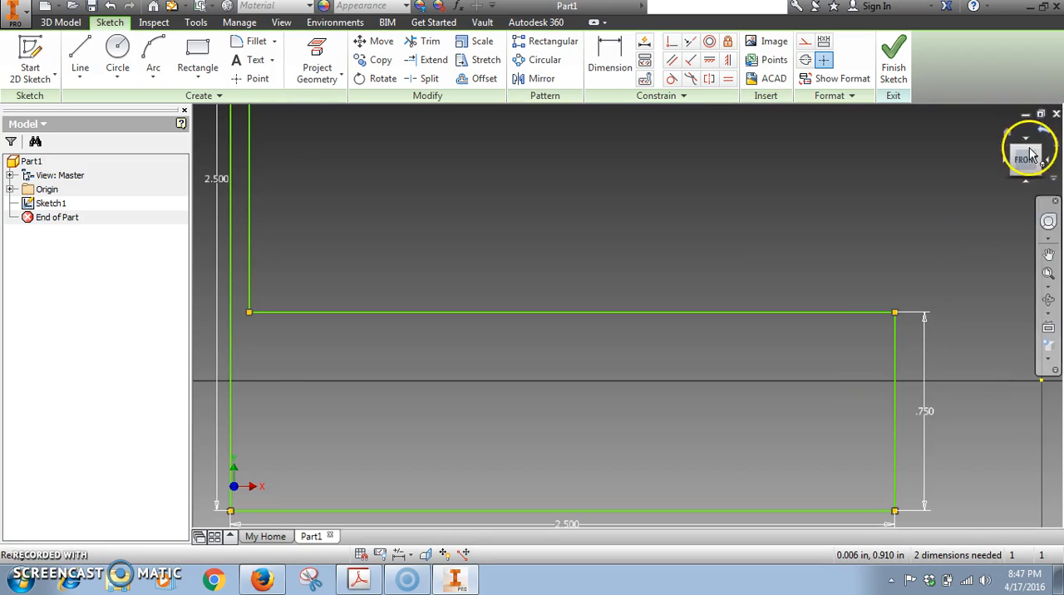
# Set the width of the vertical leg at the top of the profile to .75 in.
pyautogui.click(1048, 255)
pyautogui.moveTo(527, 269); pyautogui.dragTo(653, 499)
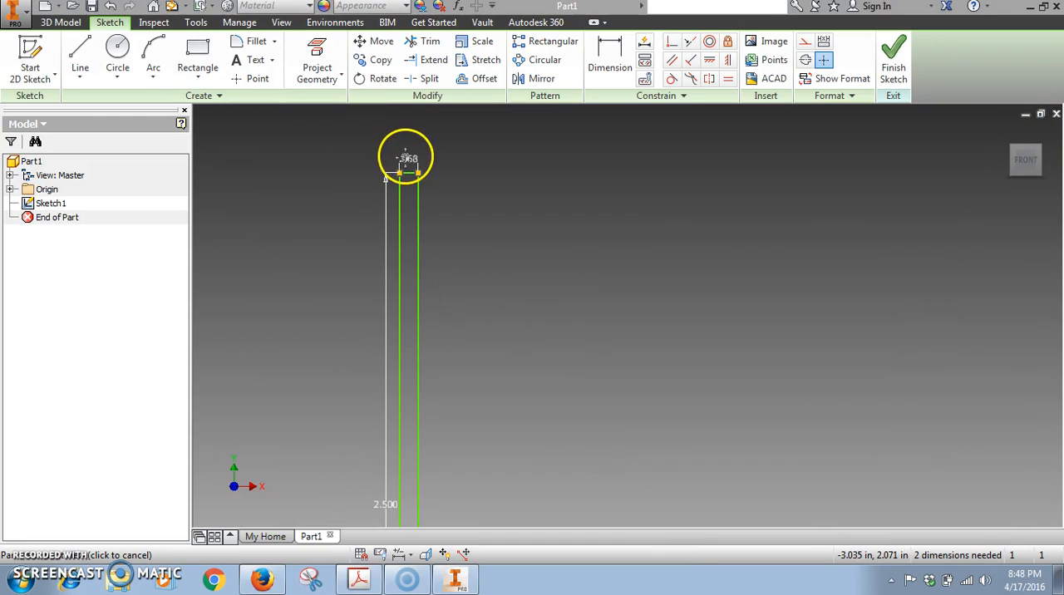
pyautogui.rightClick(408, 157)
pyautogui.click(466, 156)
pyautogui.doubleClick(408, 159)
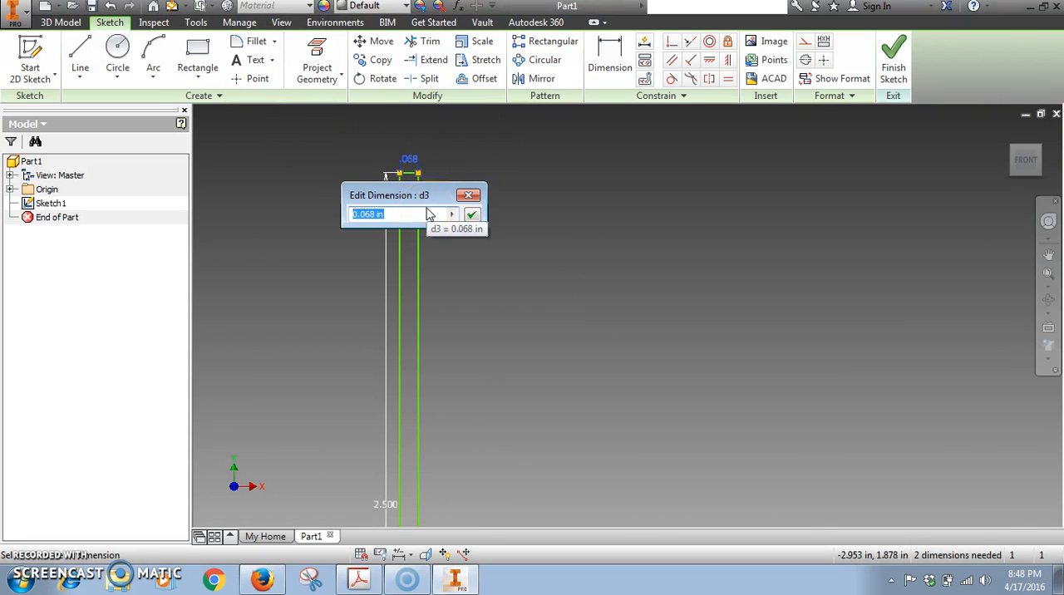
pyautogui.write('.75')
pyautogui.press('Return')
pyautogui.click(1046, 297)
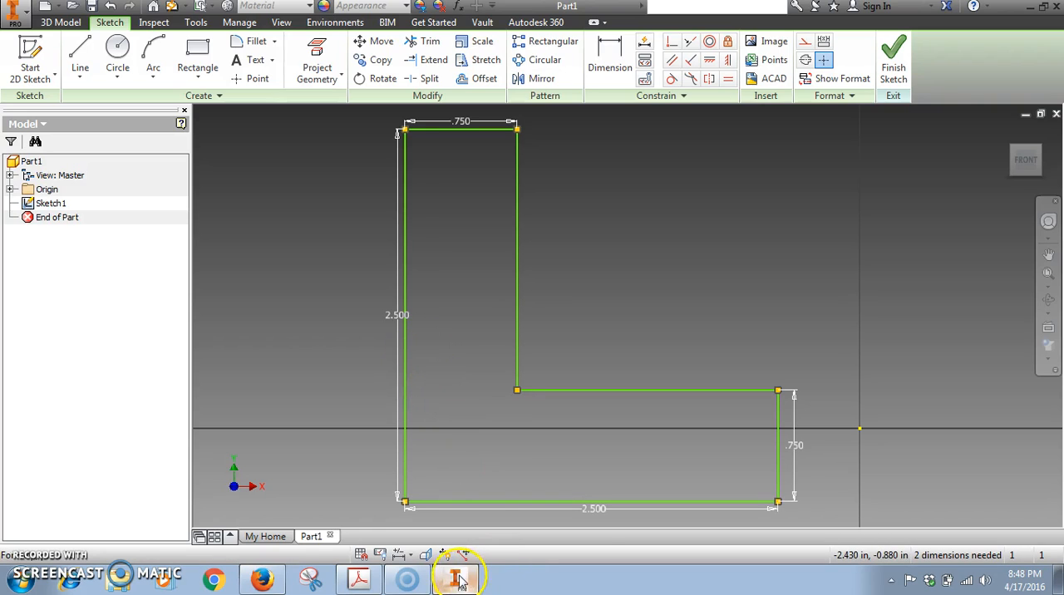
# Switch to the PDF in Adobe Acrobat and read step 5 on page 16 about finishing the sketch.
pyautogui.moveTo(459, 582)
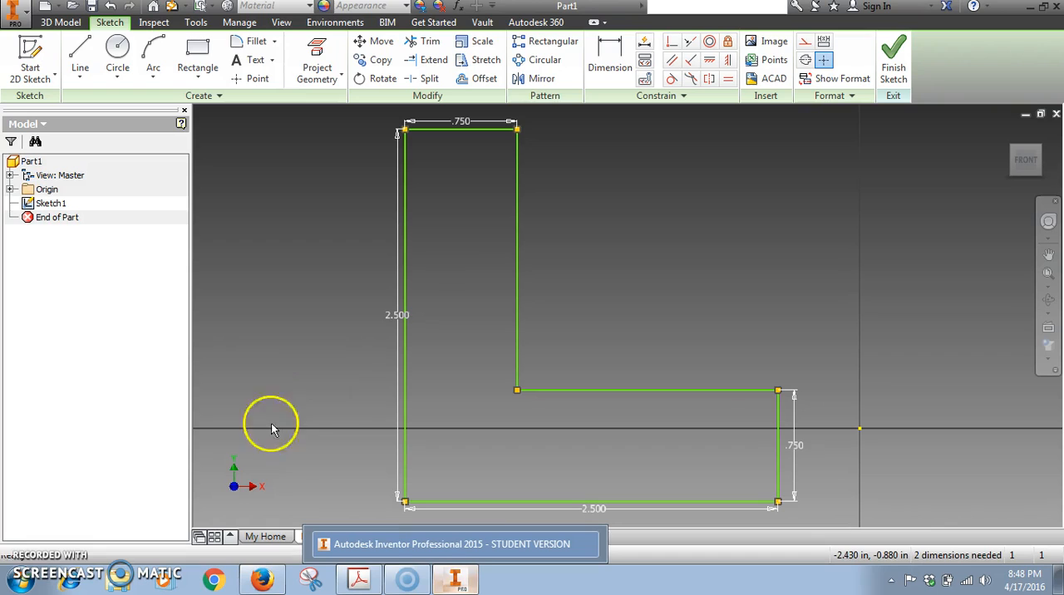
pyautogui.click(456, 581)
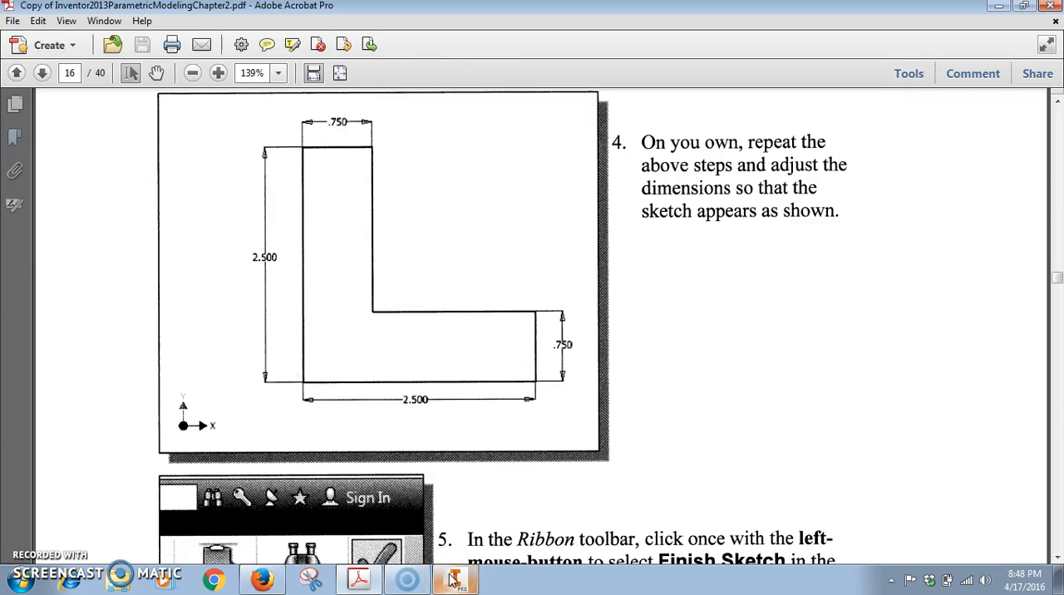
pyautogui.scroll(-5, 1057, 291)
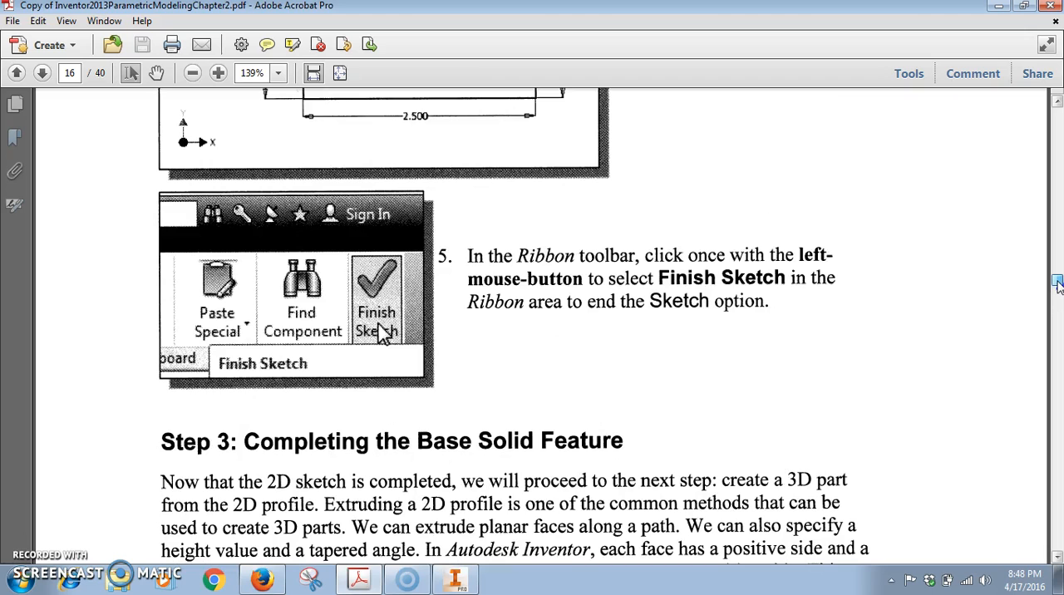
# Switch back to Autodesk Inventor and finish the L-shaped sketch.
pyautogui.click(455, 581)
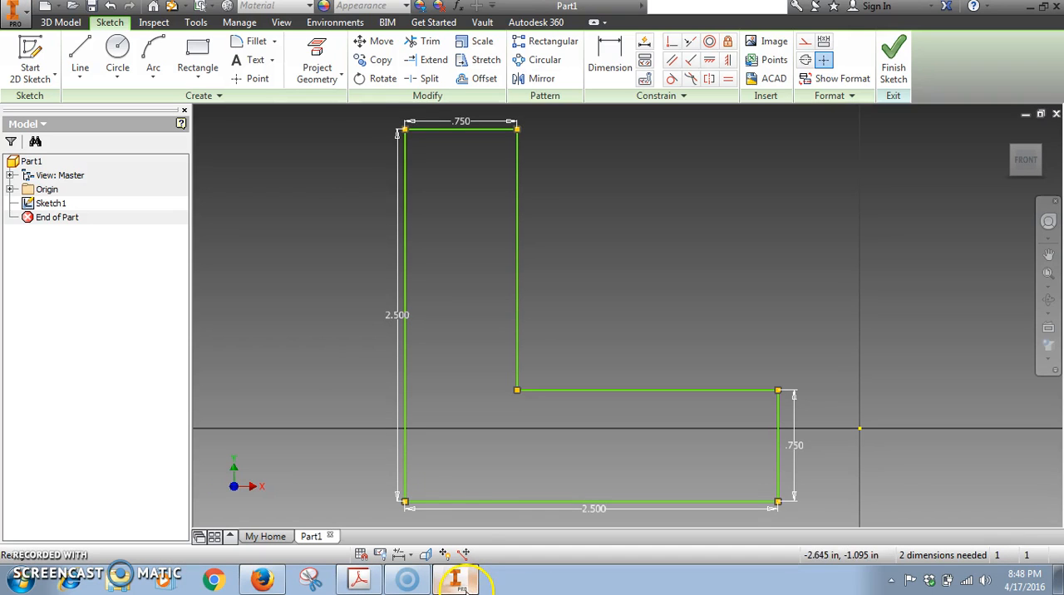
pyautogui.click(889, 63)
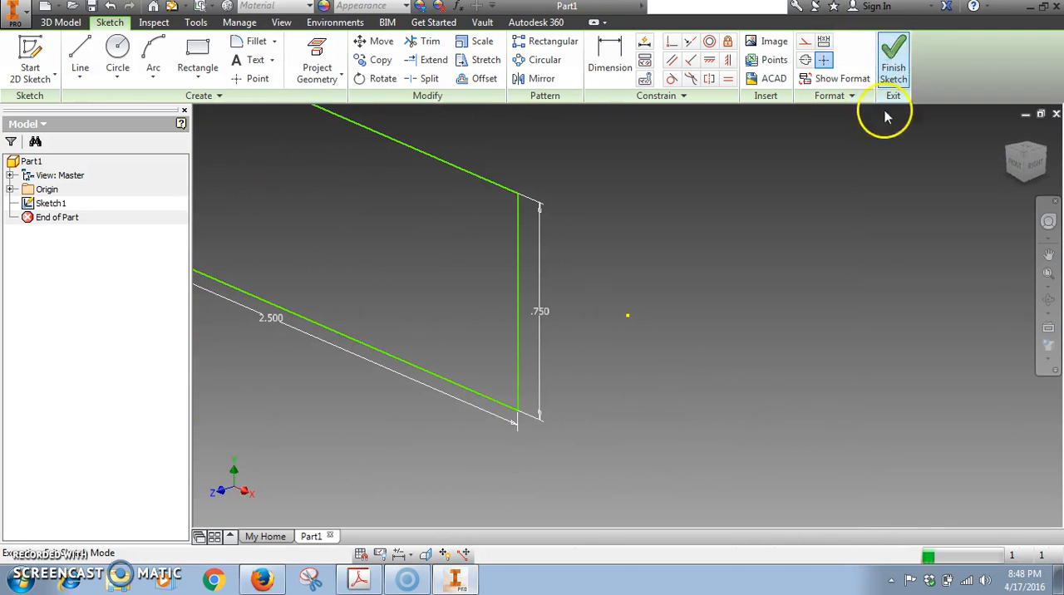
pyautogui.click(1047, 277)
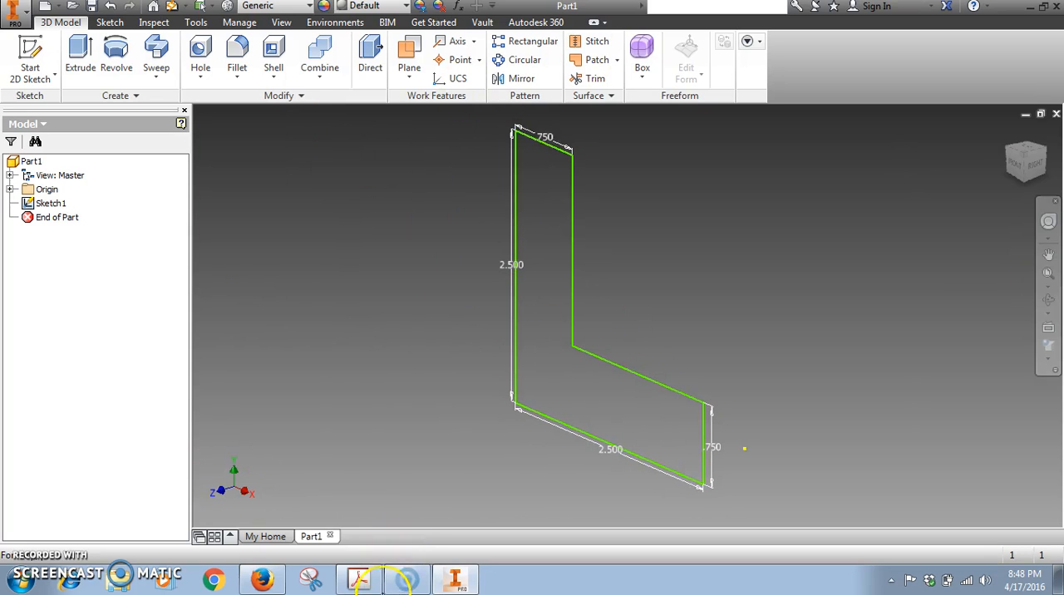
# Switch to the PDF in Adobe Acrobat and read through page 17 on extruding the profile into the base solid.
pyautogui.click(453, 582)
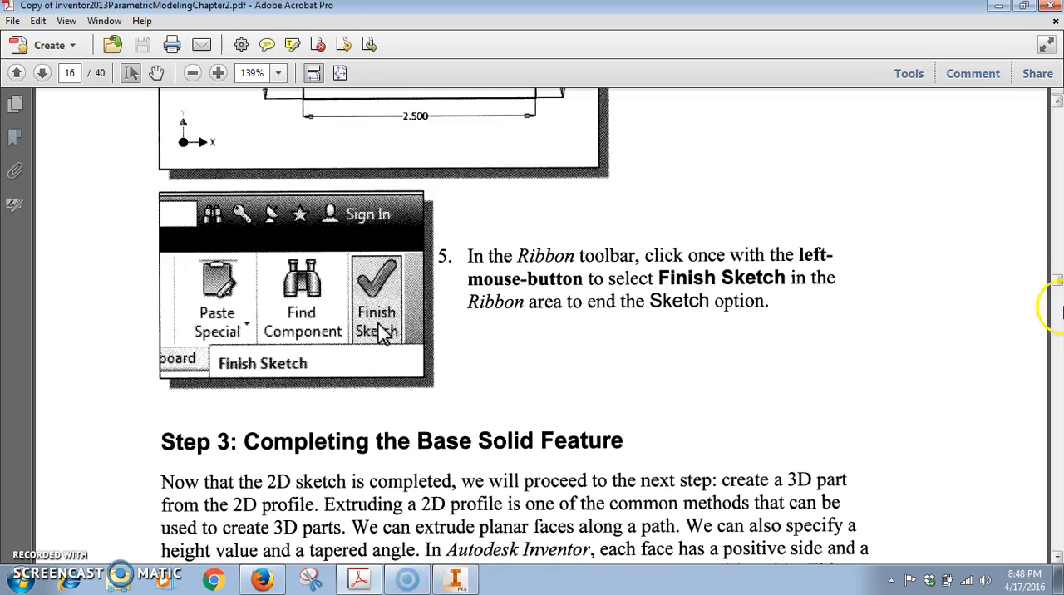
pyautogui.moveTo(1054, 280); pyautogui.dragTo(1054, 285)
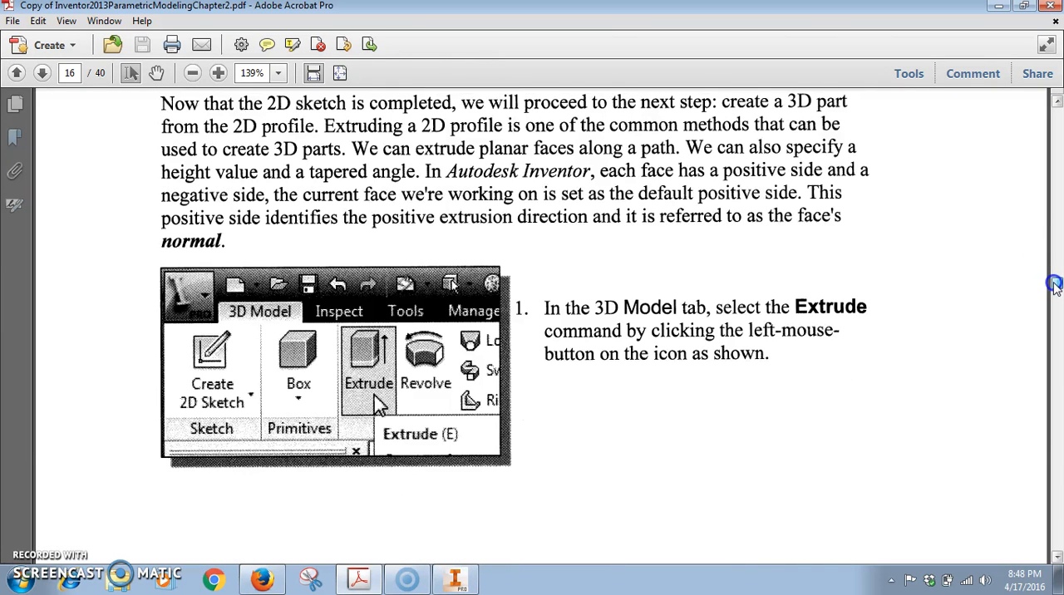
pyautogui.moveTo(1054, 285); pyautogui.dragTo(1054, 290)
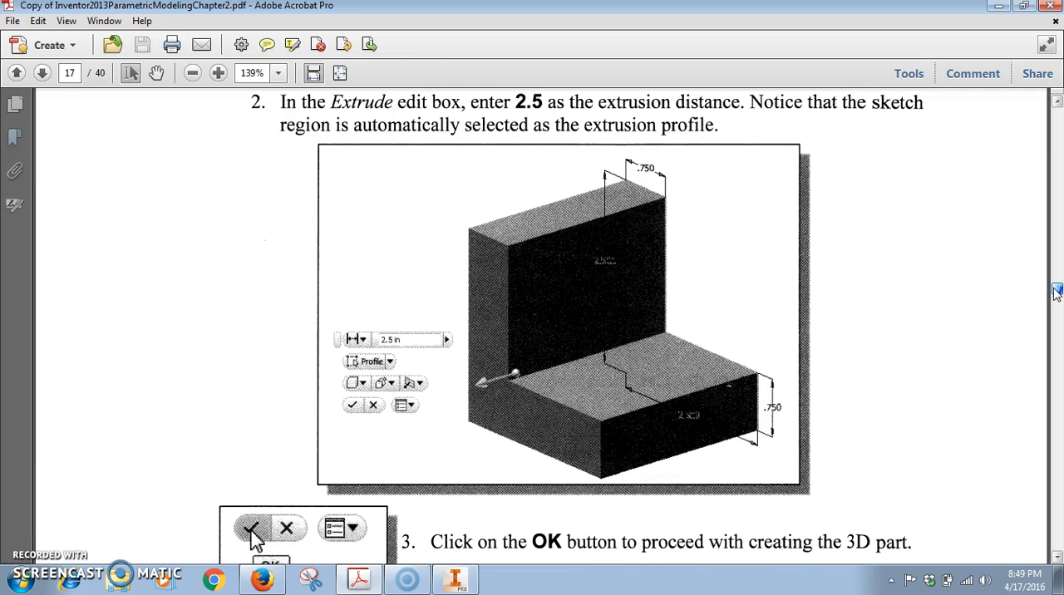
# Switch back to Autodesk Inventor and extrude the L-shaped profile 2.5 in symmetrically about the sketch plane, after previewing Direction 2.
pyautogui.click(455, 580)
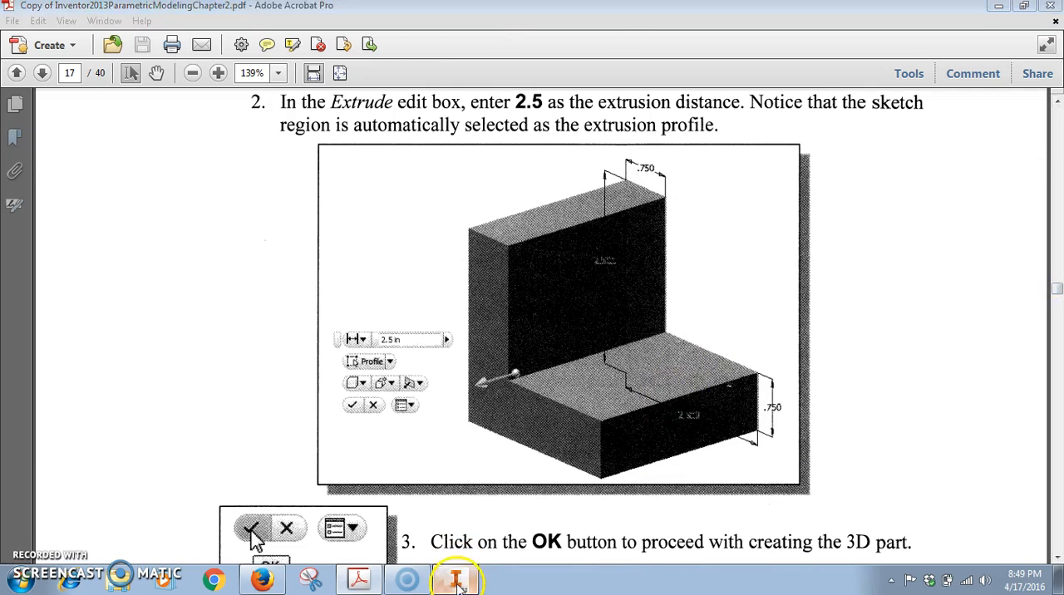
pyautogui.click(80, 50)
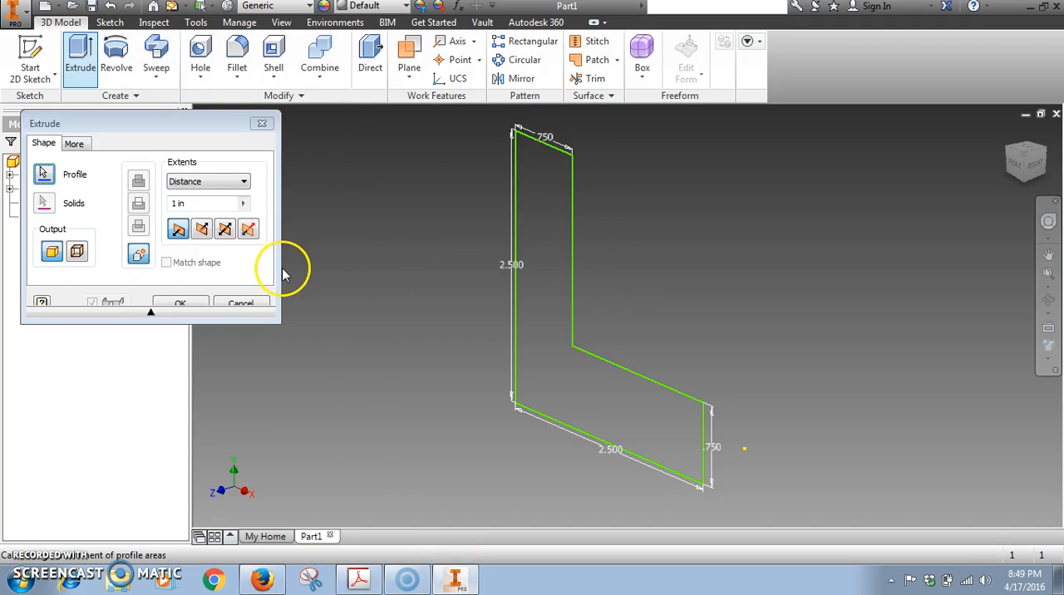
pyautogui.click(522, 223)
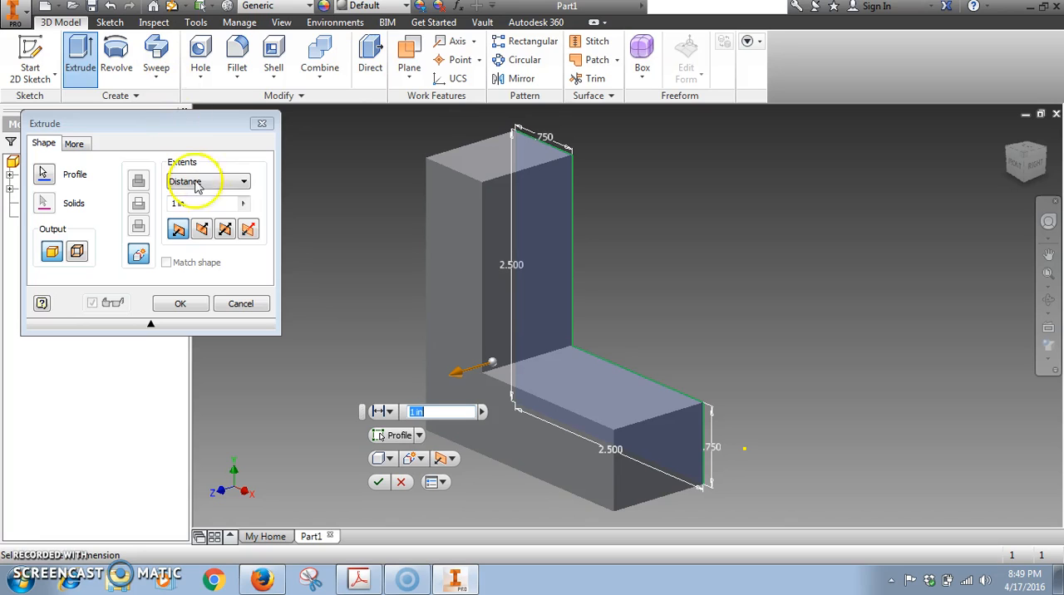
pyautogui.click(203, 231)
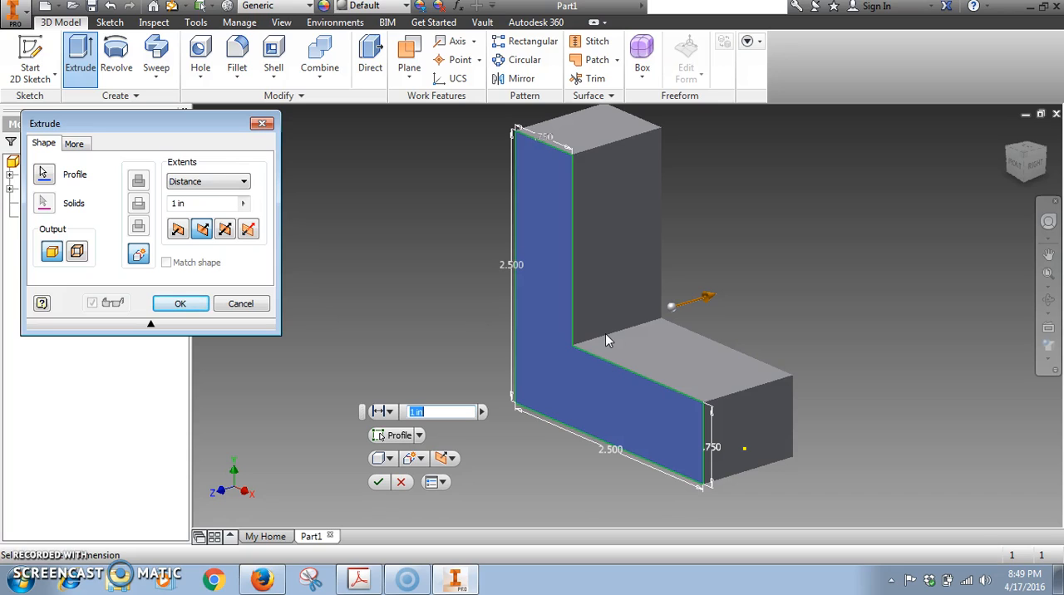
pyautogui.click(225, 232)
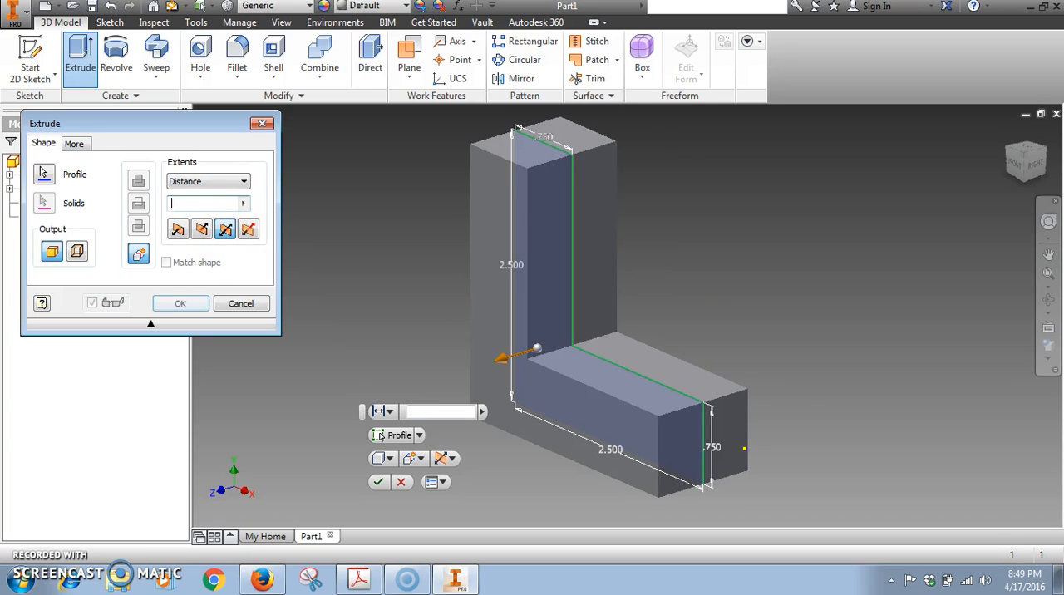
pyautogui.click(225, 234)
pyautogui.click(179, 305)
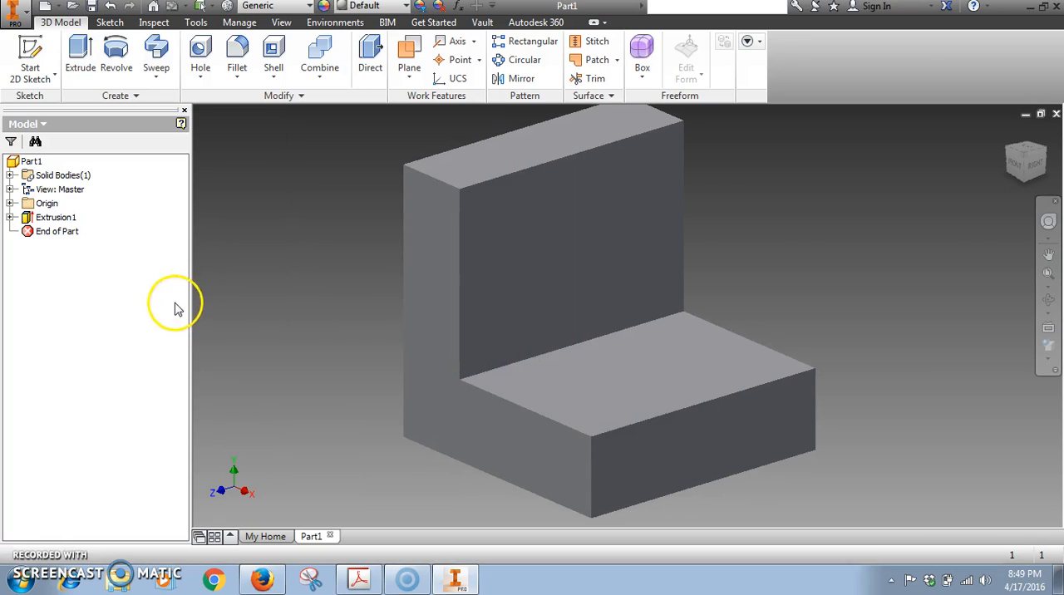
# Edit the L-shaped extrusion to extend in Direction 2 instead of symmetrically.
pyautogui.doubleClick(39, 219)
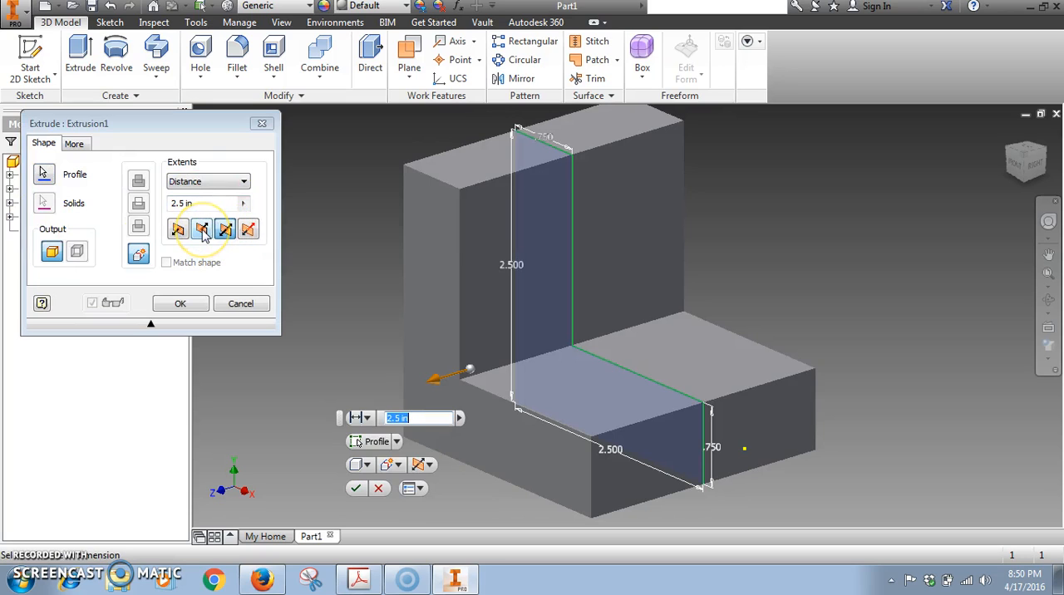
pyautogui.click(203, 233)
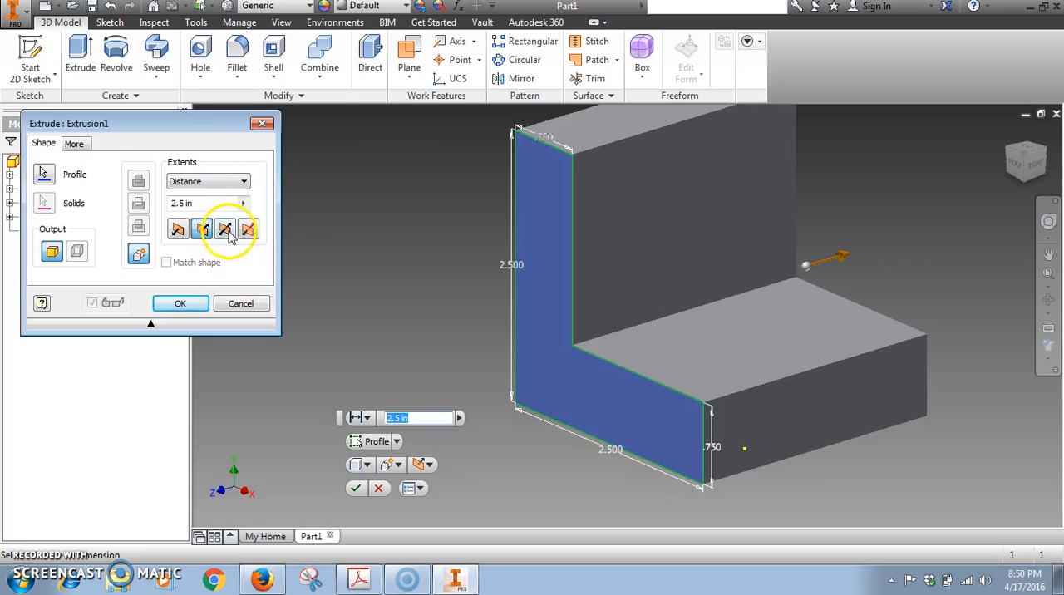
pyautogui.click(226, 231)
pyautogui.click(202, 230)
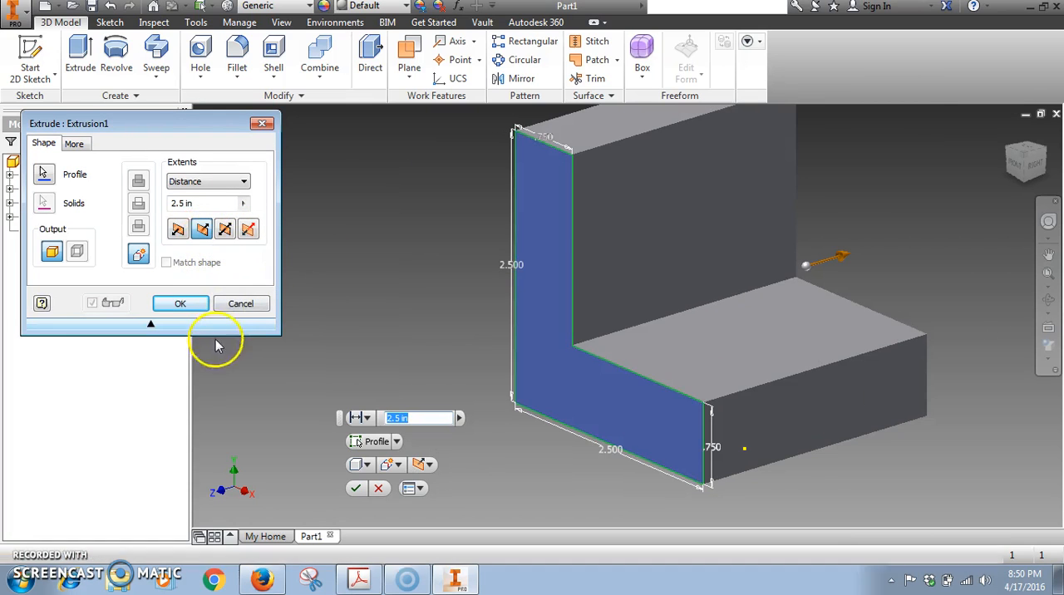
pyautogui.click(181, 304)
# Review the L-shaped extrusion's settings and open its profile sketch for inspection, returning to the solid model each time.
pyautogui.doubleClick(55, 218)
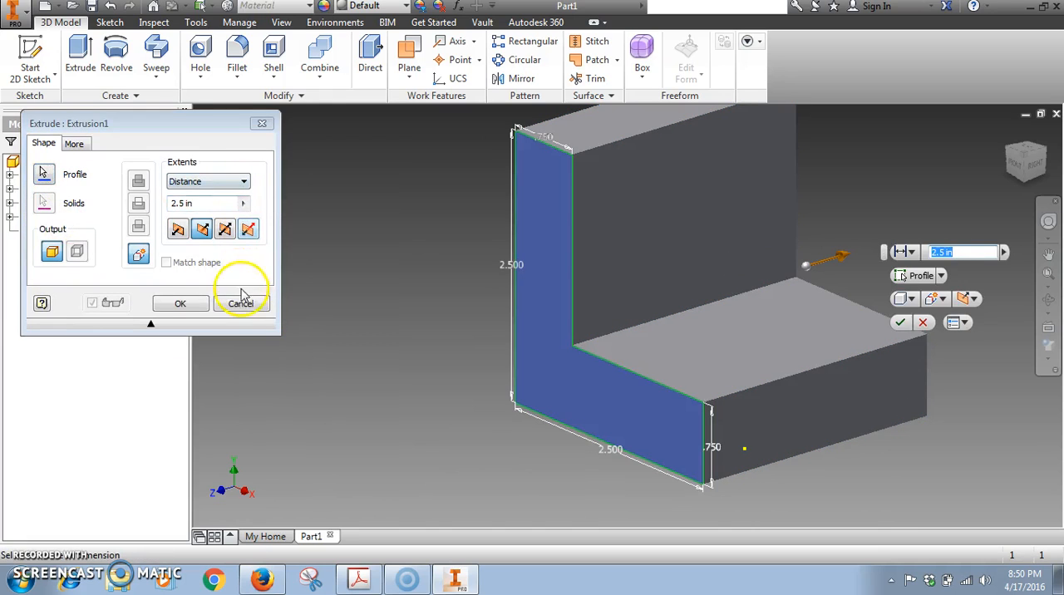
pyautogui.click(240, 303)
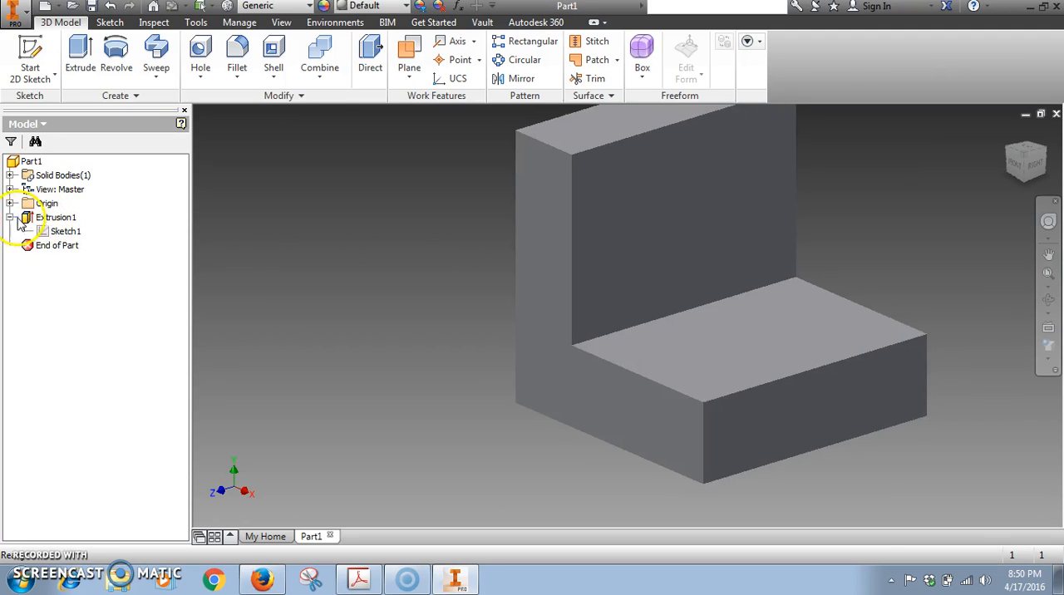
pyautogui.doubleClick(69, 232)
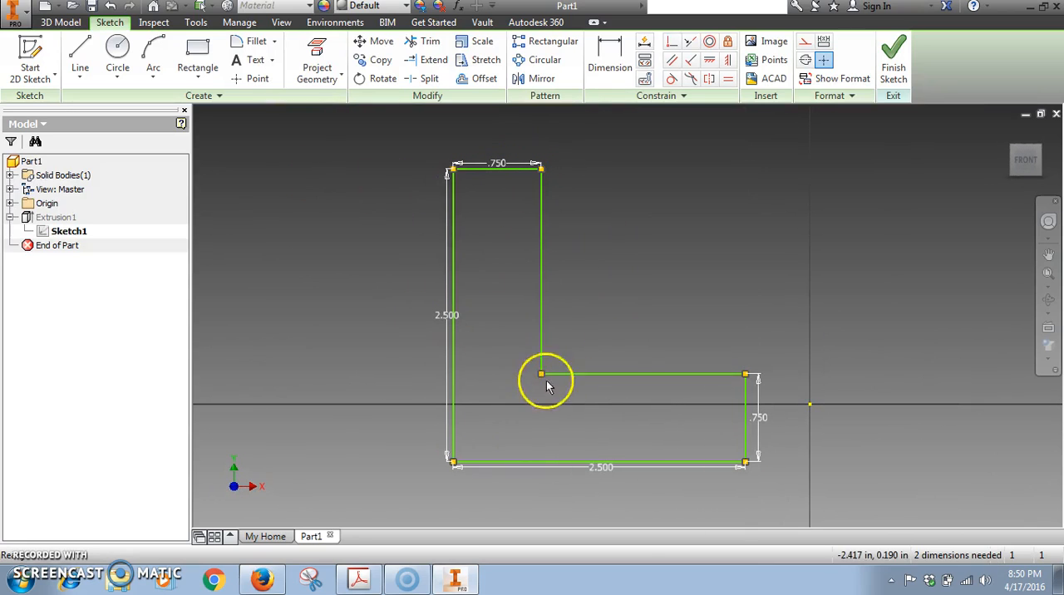
pyautogui.click(889, 73)
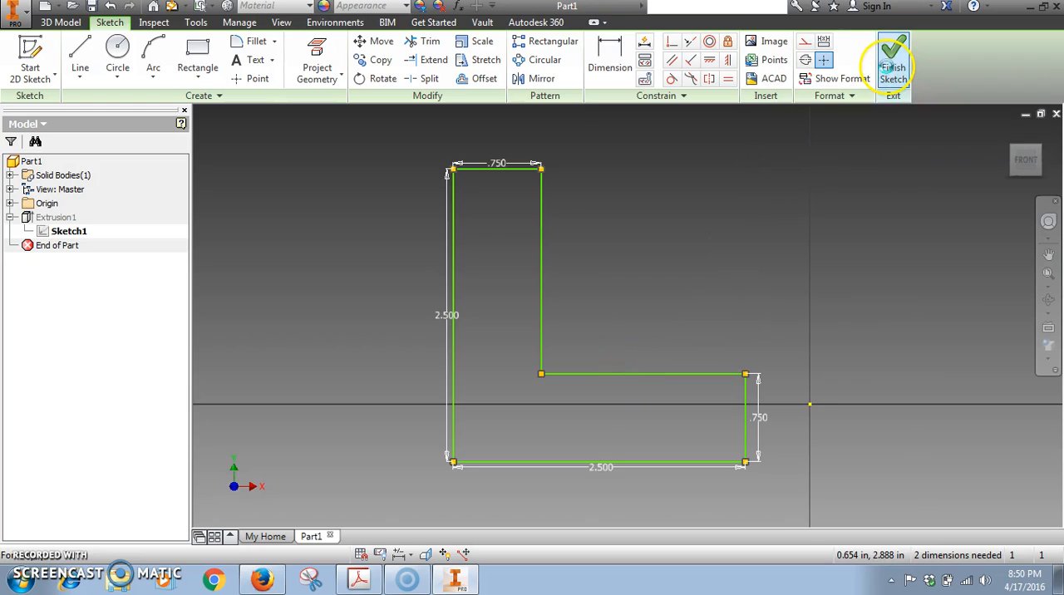
pyautogui.click(1048, 270)
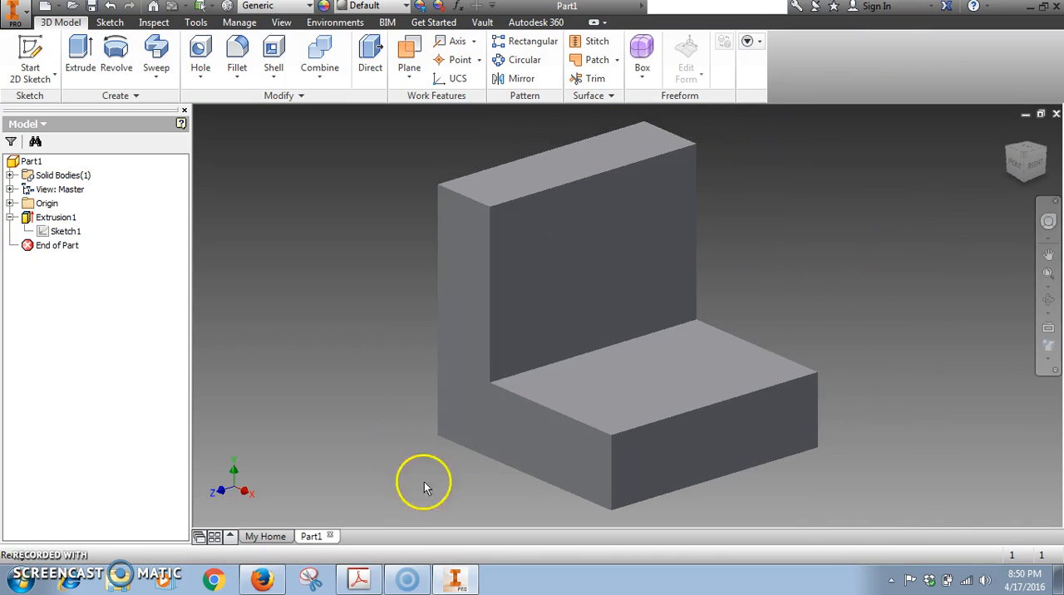
# Switch to the PDF in Adobe Acrobat and read from the isometric view instructions on page 17 into the Free Orbit section on page 18.
pyautogui.click(453, 577)
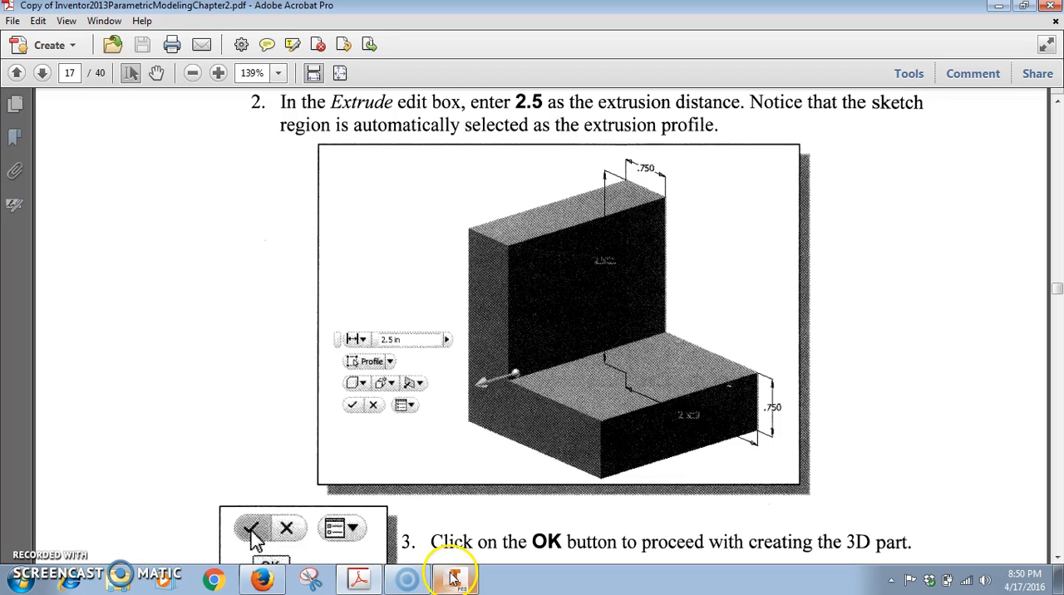
pyautogui.click(1057, 289)
pyautogui.scroll(-5, 1058, 289)
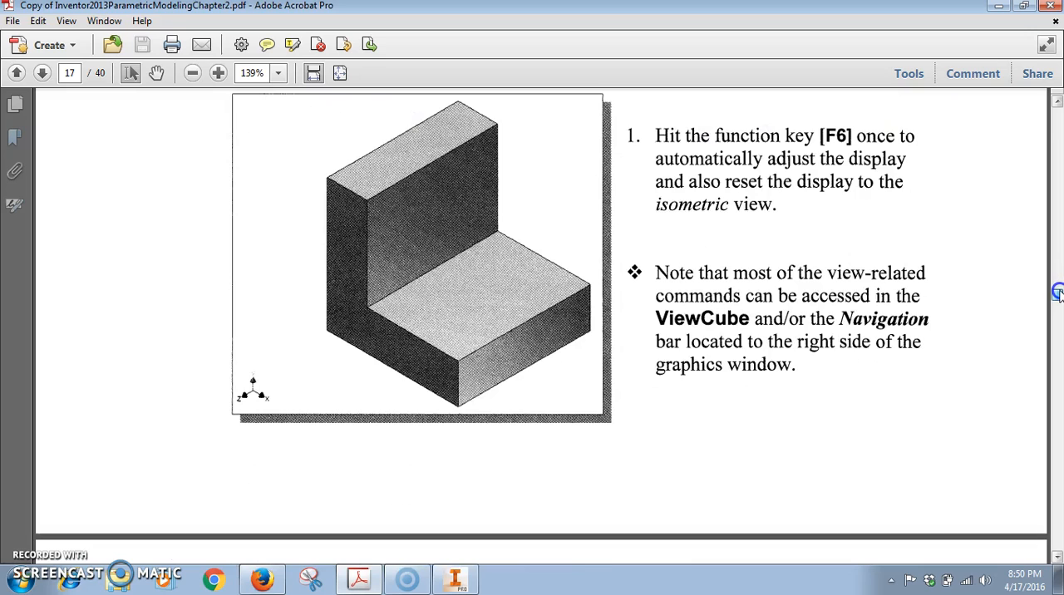
pyautogui.scroll(3, 1057, 292)
pyautogui.scroll(-7, 1057, 292)
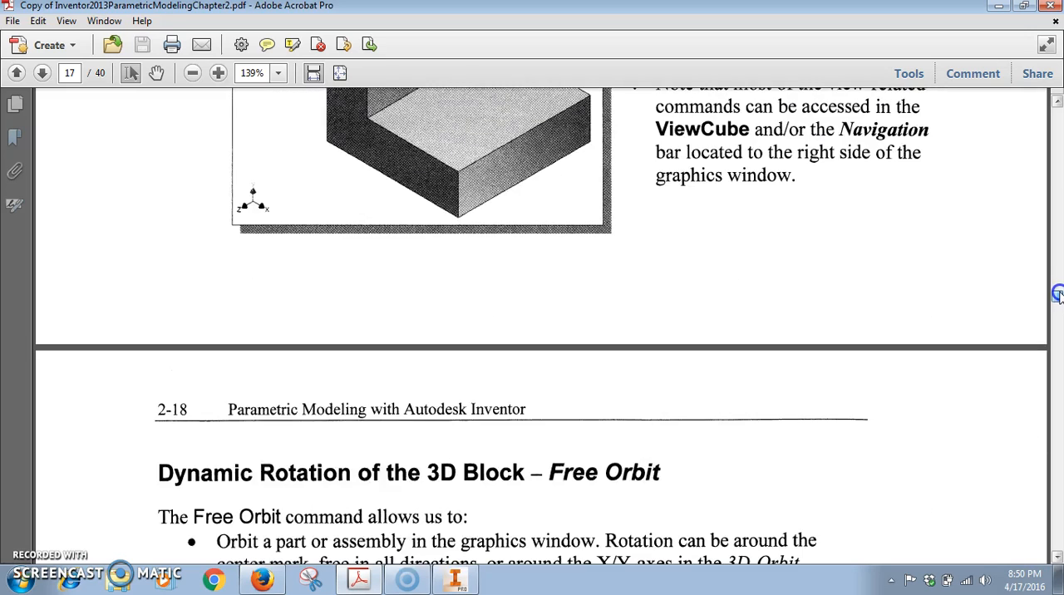
pyautogui.scroll(-4, 1057, 294)
pyautogui.scroll(-4, 1057, 296)
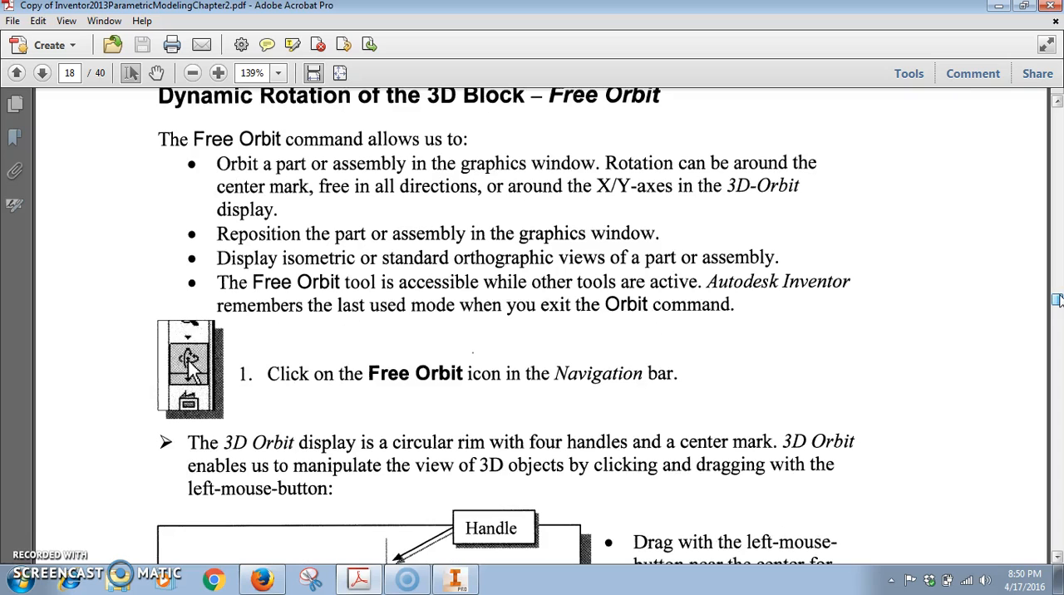
pyautogui.scroll(-2, 1057, 300)
pyautogui.scroll(-4, 1057, 299)
pyautogui.scroll(2, 1057, 299)
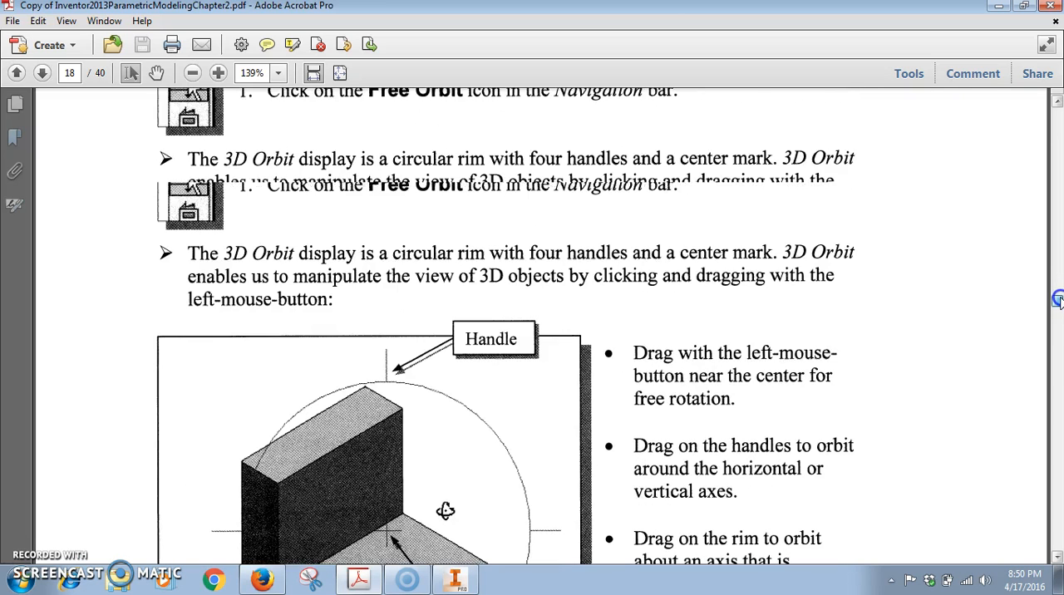